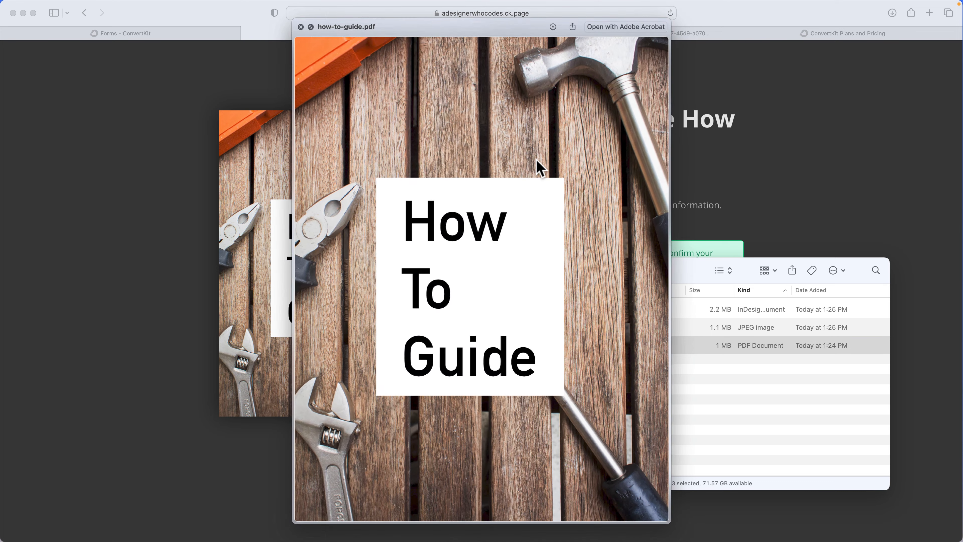
# Close the PDF preview and review the success message on the guide's download landing page
pyautogui.press('Up')
pyautogui.press('space')
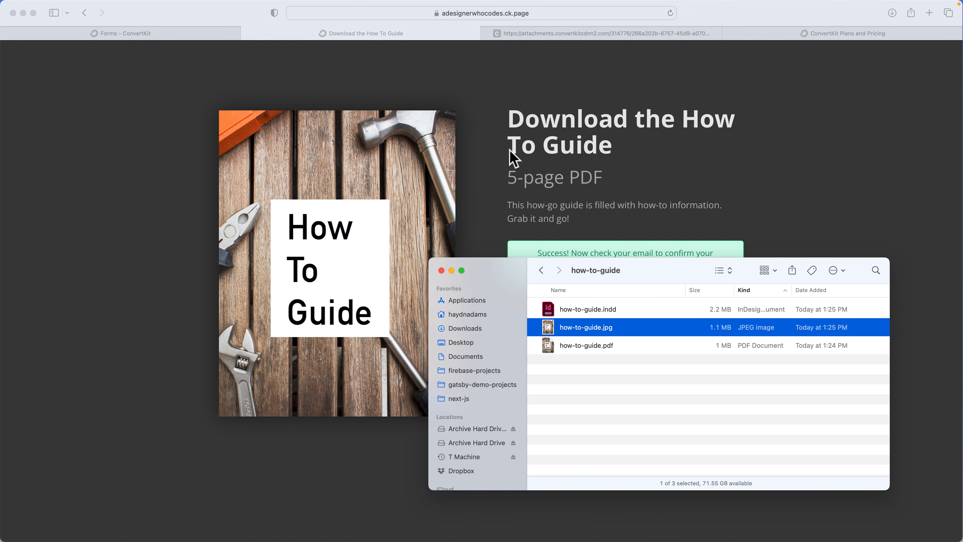
pyautogui.click(515, 183)
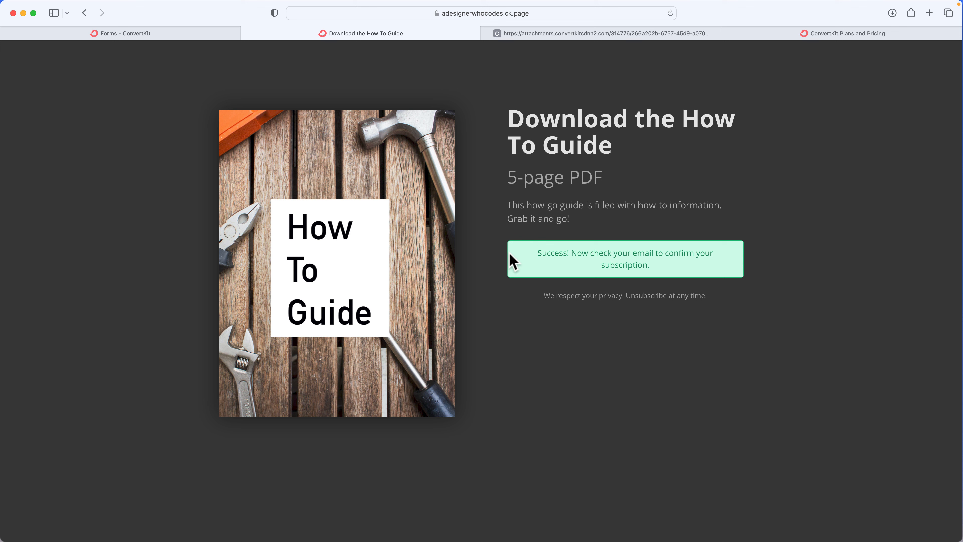
pyautogui.moveTo(535, 260); pyautogui.dragTo(675, 267)
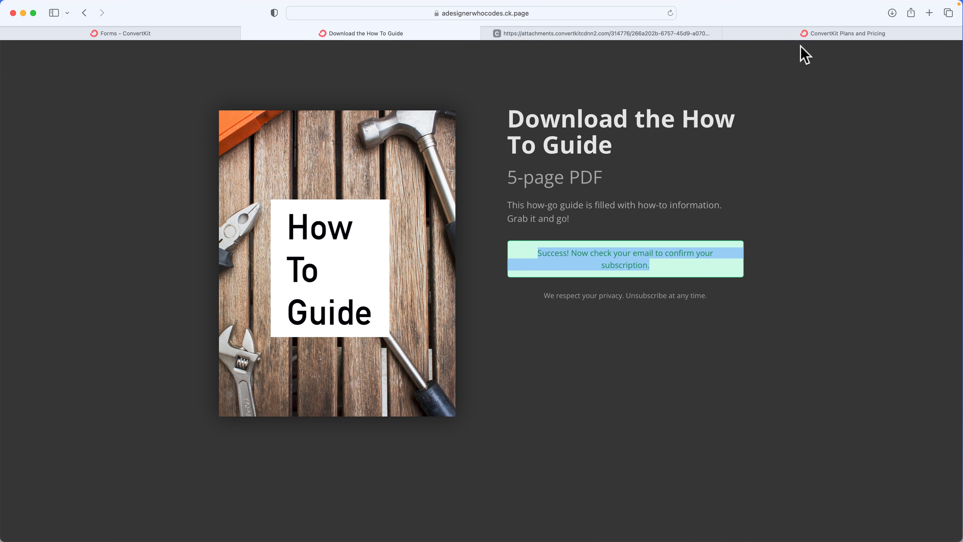
# Open the ConvertKit pricing tab and set the subscriber slider to 3,000 to compare plan prices
pyautogui.click(804, 37)
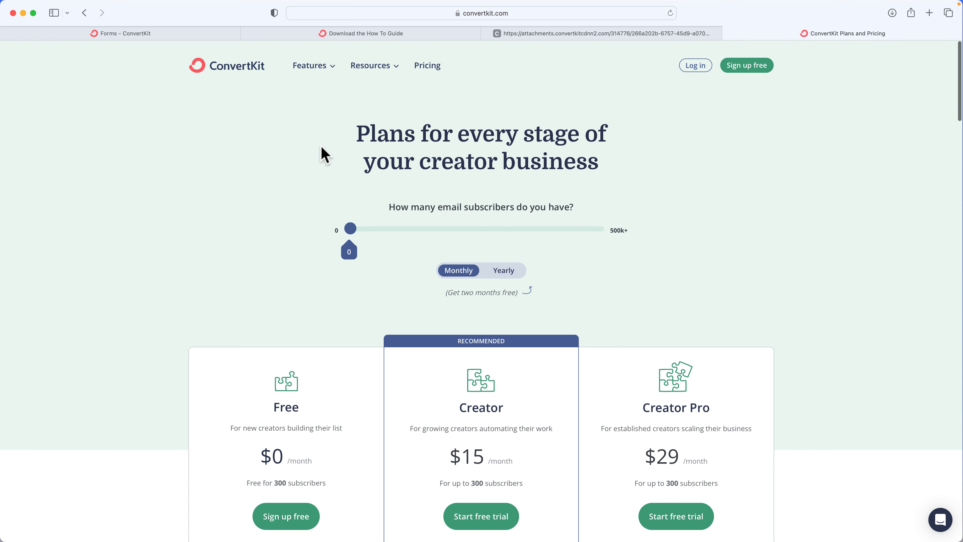
pyautogui.scroll(-3, 319, 152)
pyautogui.scroll(-3, 285, 208)
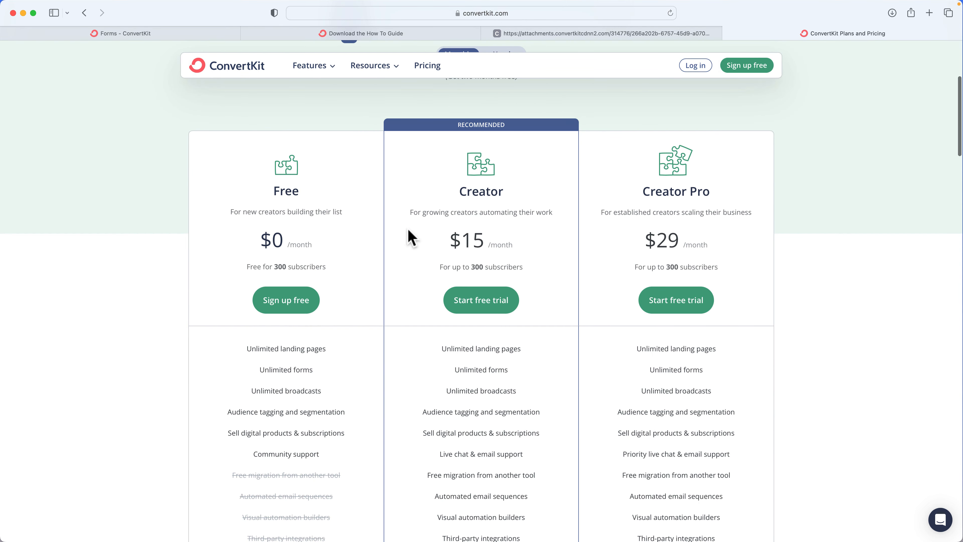
pyautogui.scroll(2, 409, 231)
pyautogui.scroll(1, 394, 144)
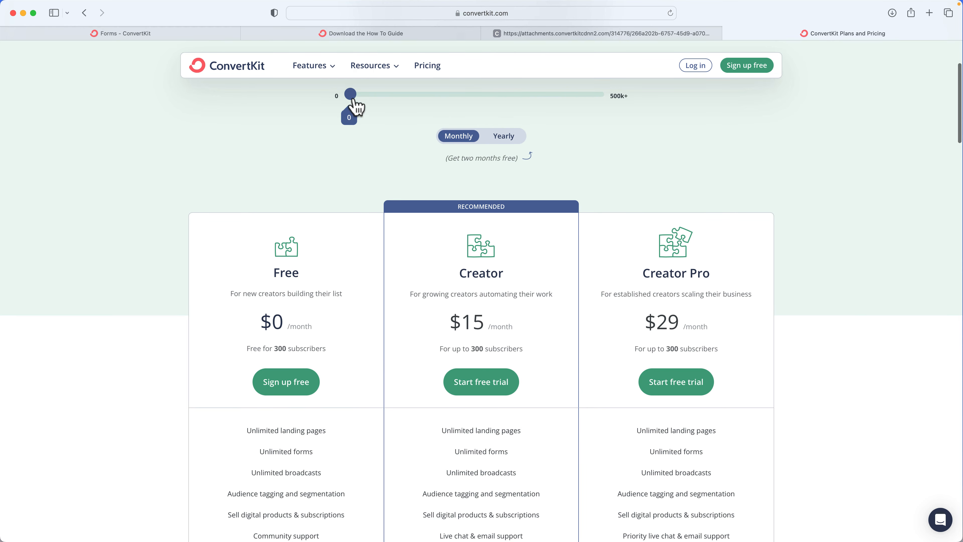
pyautogui.moveTo(350, 95); pyautogui.dragTo(366, 95)
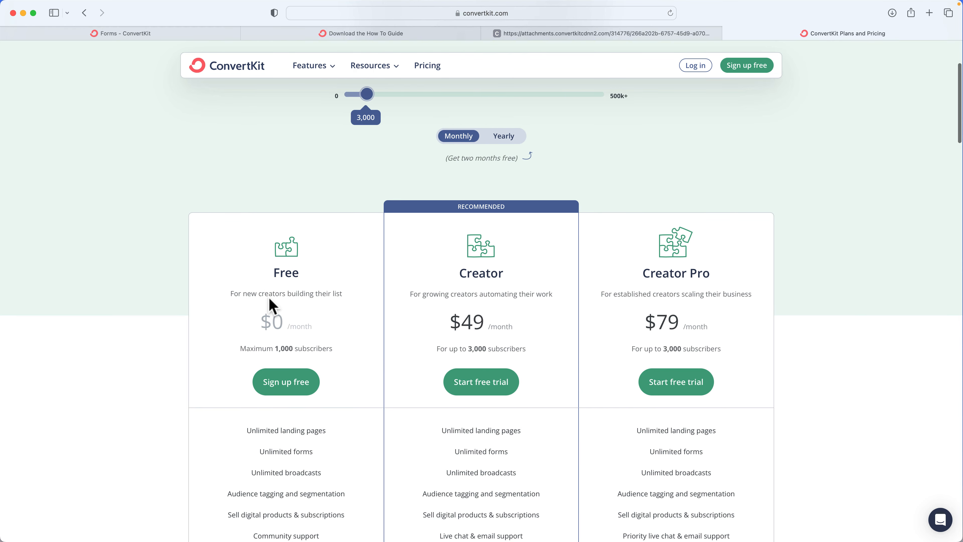
# Review the features each plan includes and the Creator plan's monthly price
pyautogui.scroll(-5, 272, 306)
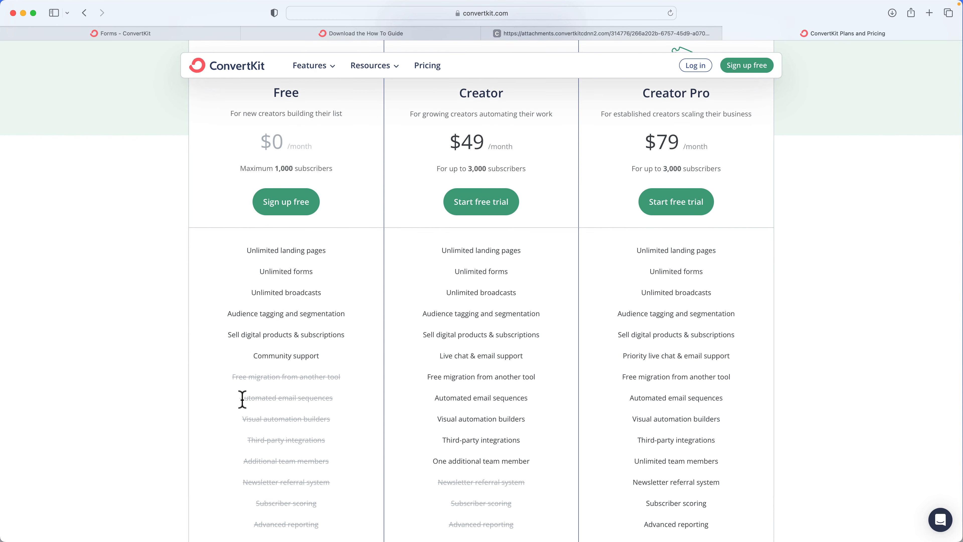
pyautogui.moveTo(240, 398); pyautogui.dragTo(264, 397)
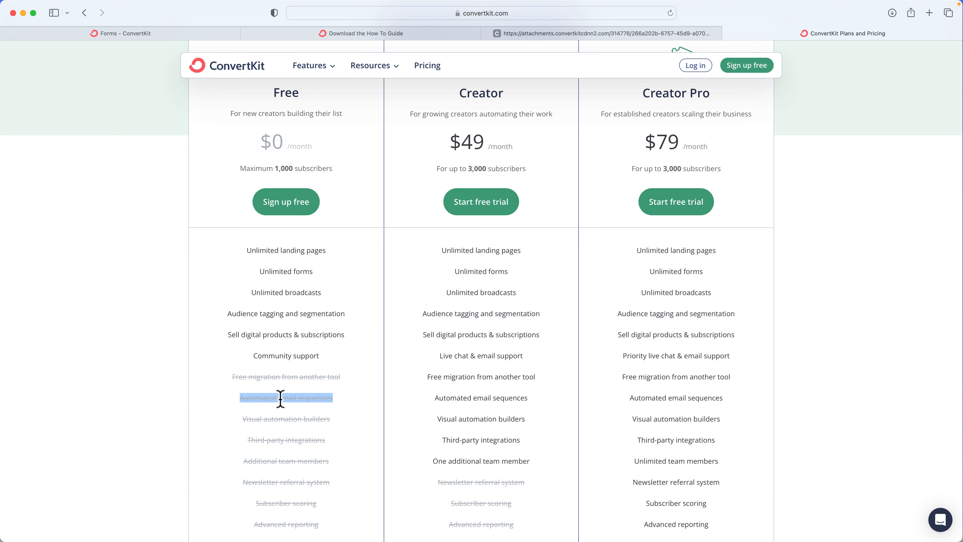
pyautogui.scroll(2, 408, 363)
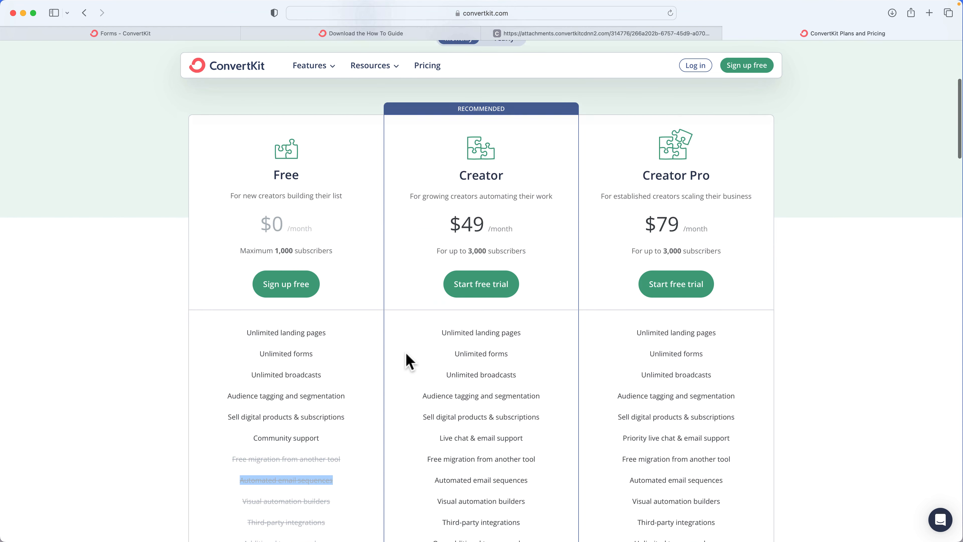
pyautogui.moveTo(449, 232); pyautogui.dragTo(484, 233)
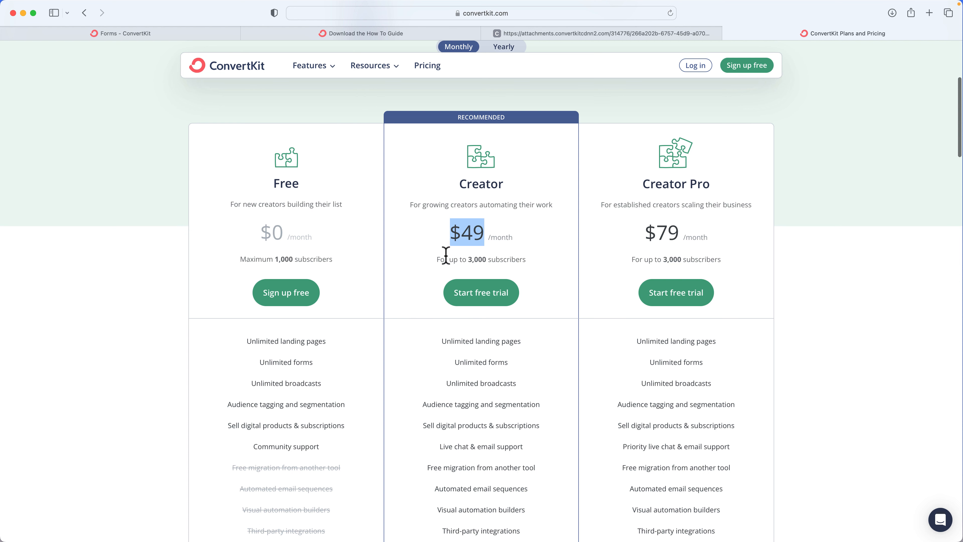
pyautogui.scroll(2, 497, 266)
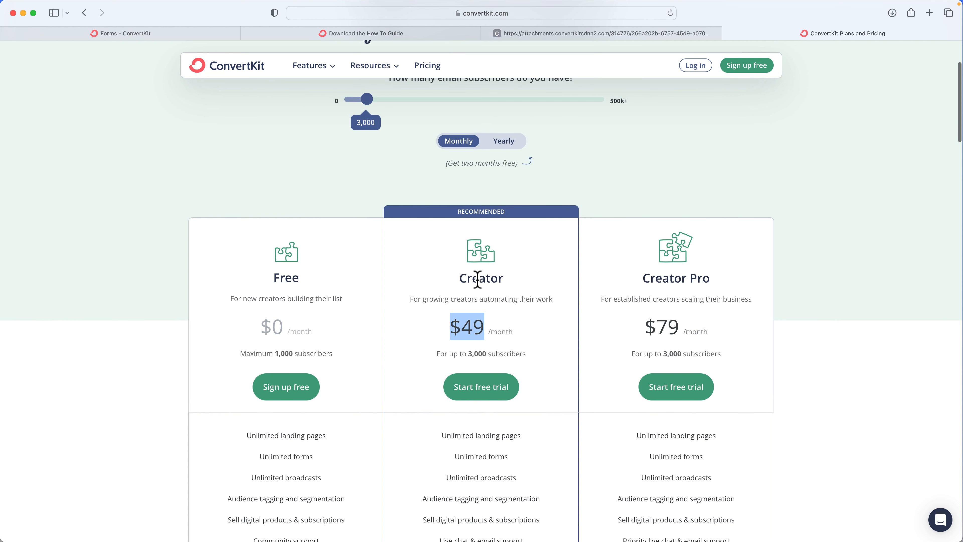
# Set the subscriber slider to 1,000 and review the plan prices and features again
pyautogui.moveTo(363, 99); pyautogui.dragTo(357, 99)
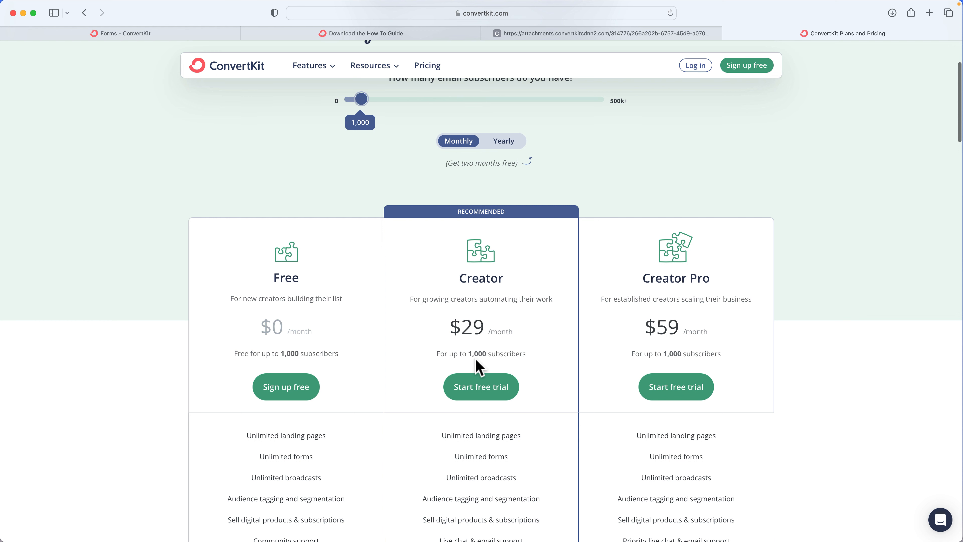
pyautogui.scroll(-5, 476, 360)
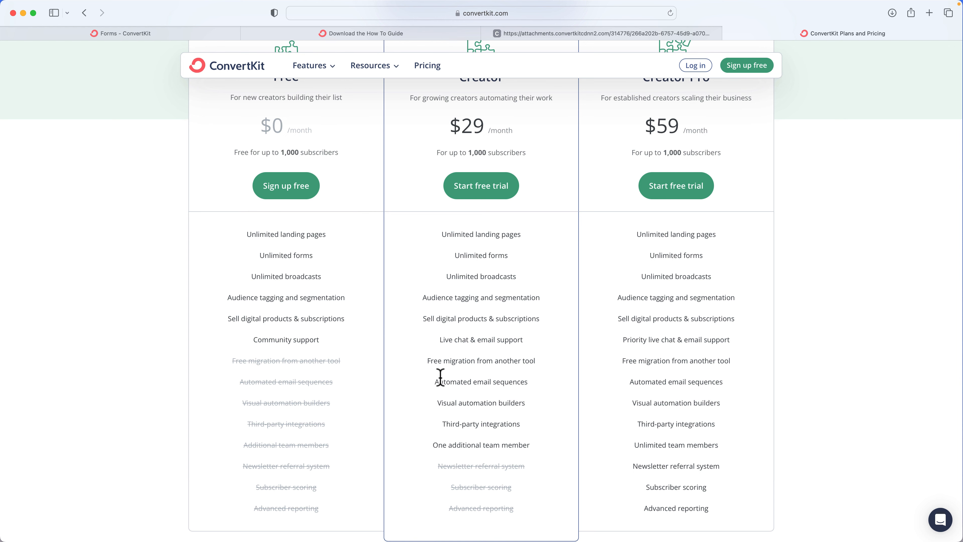
pyautogui.scroll(8, 440, 378)
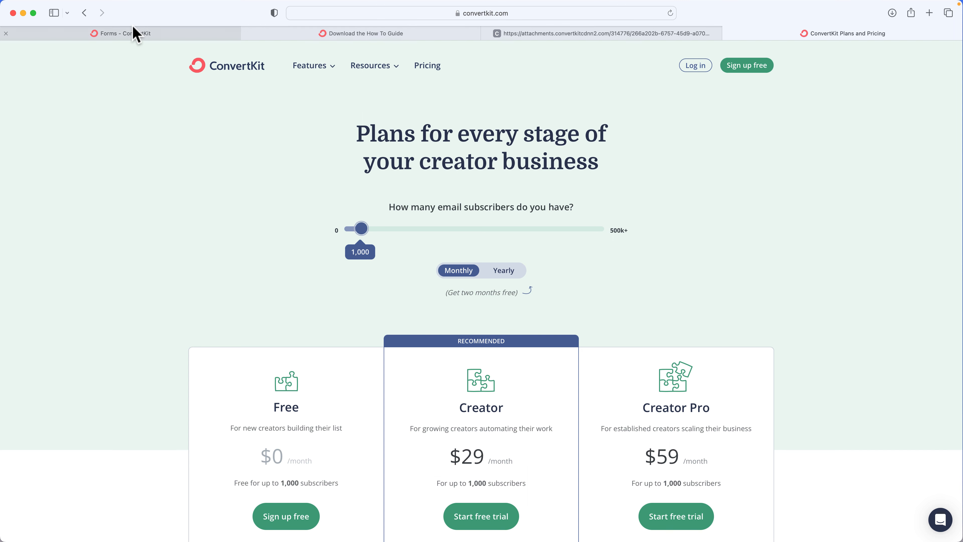
# Open the Sequences page from the Forms dashboard and review the existing sequences' descriptions
pyautogui.click(133, 33)
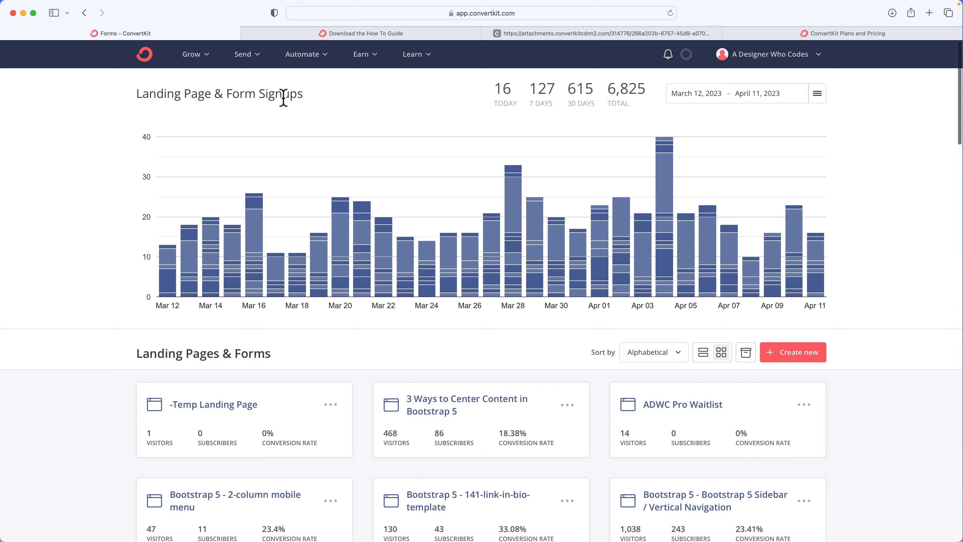
pyautogui.click(241, 57)
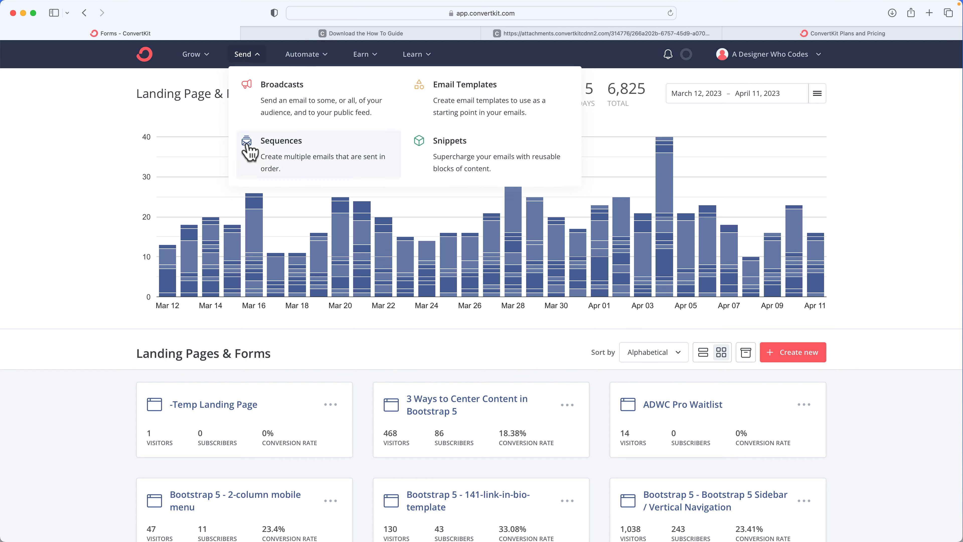
pyautogui.click(344, 160)
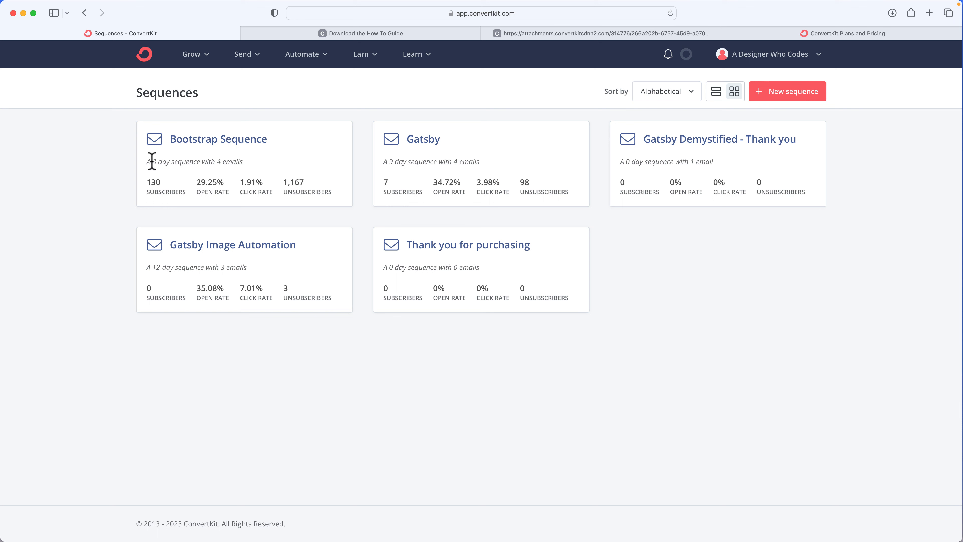
pyautogui.moveTo(150, 162); pyautogui.dragTo(216, 162)
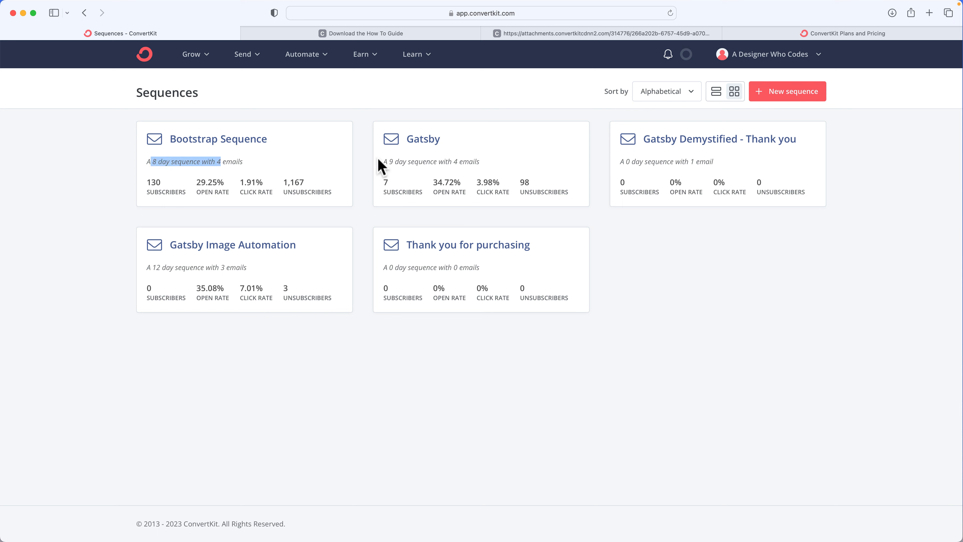
pyautogui.moveTo(387, 161); pyautogui.dragTo(476, 161)
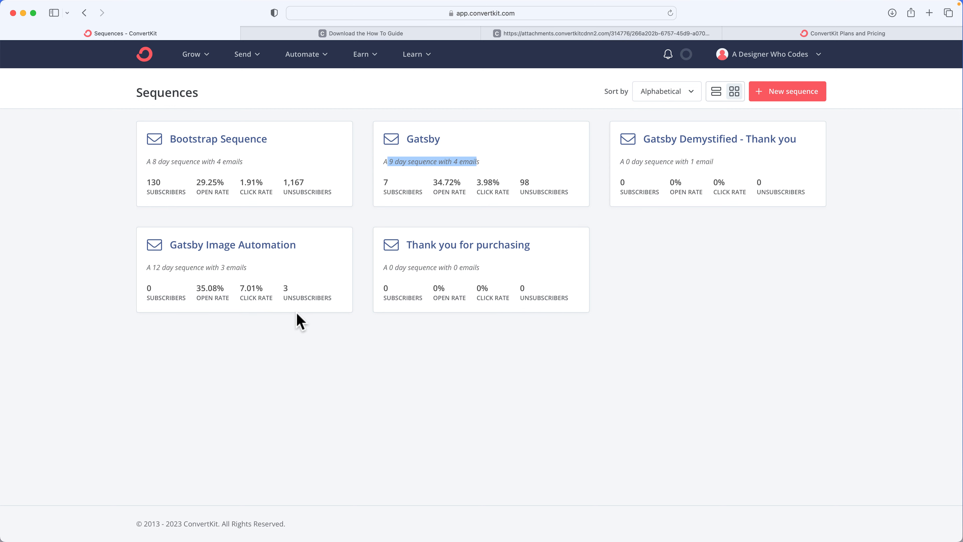
# Create a new sequence named Test Sequence
pyautogui.click(783, 97)
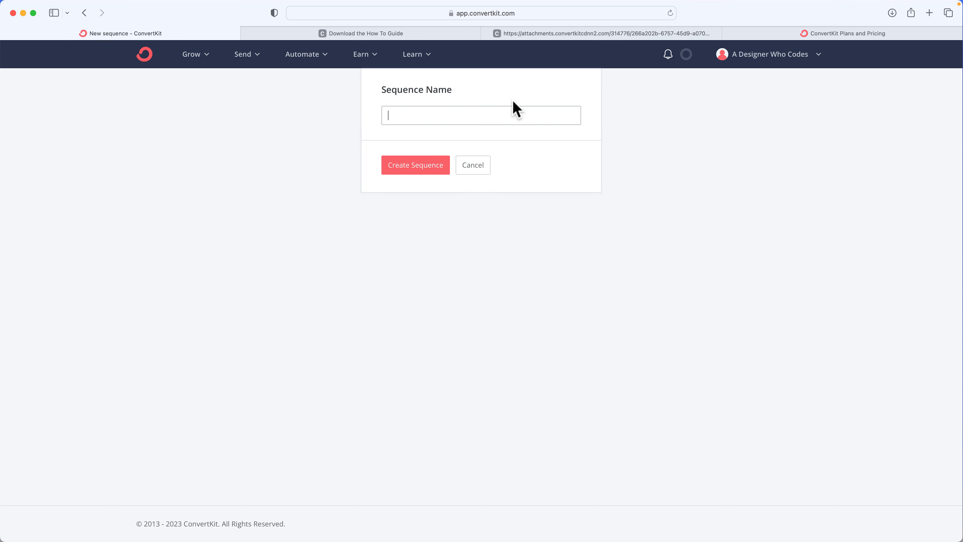
pyautogui.write('Test Sequence')
pyautogui.click(401, 169)
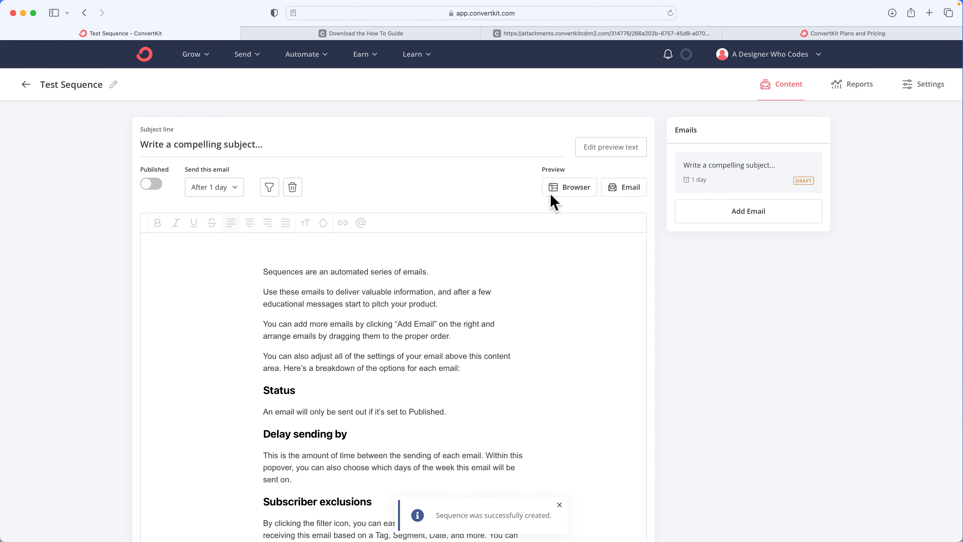
# Set the first email's subject line to Compelling Subject
pyautogui.tripleClick(169, 145)
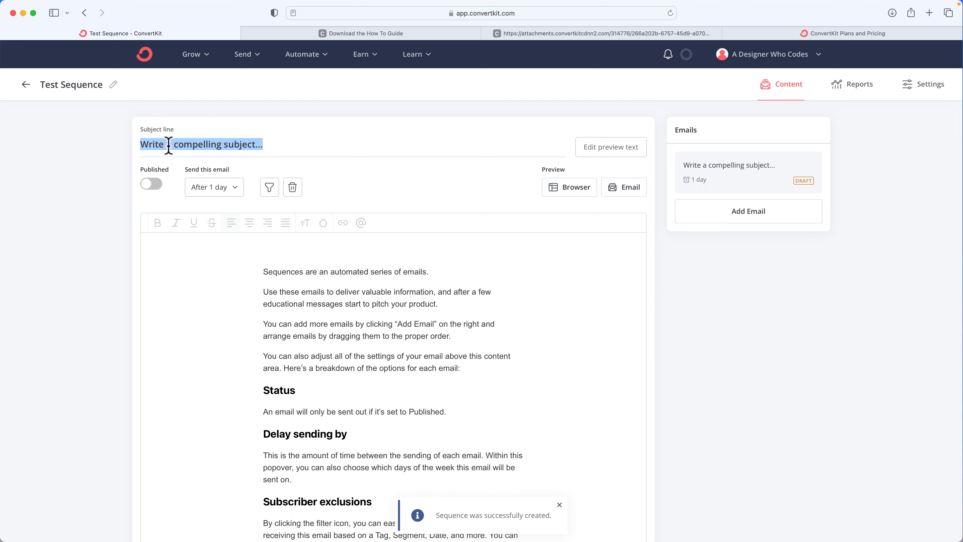
pyautogui.write('Compelling')
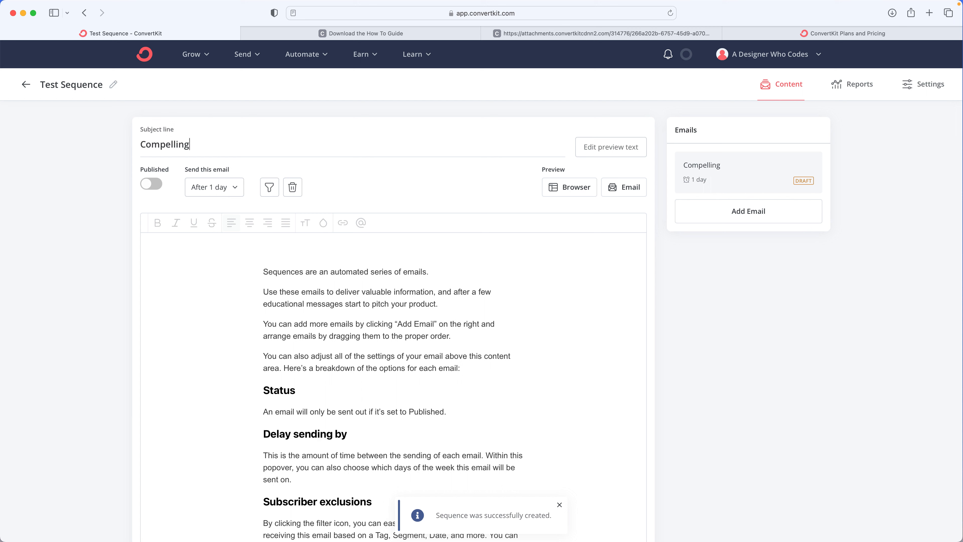
pyautogui.write(' Subject')
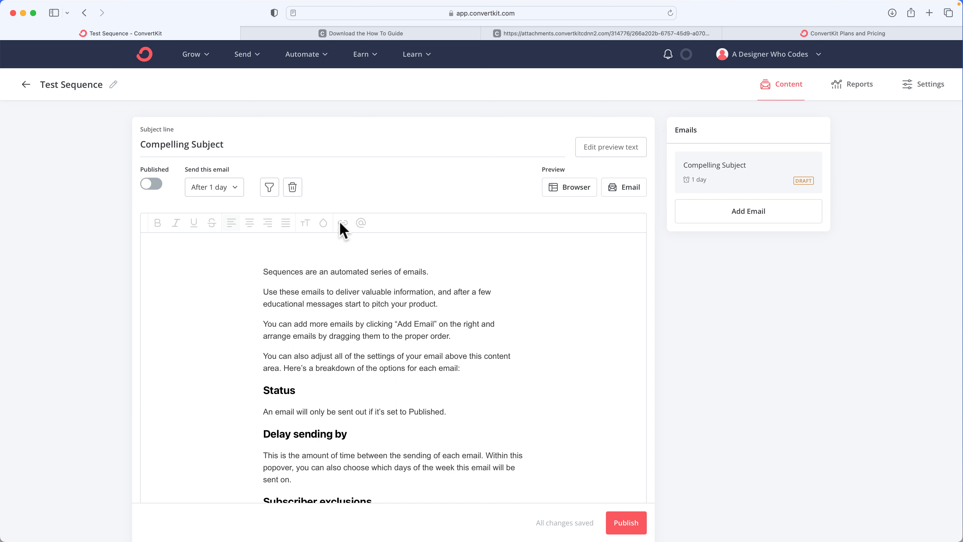
# Set the first email to send immediately with a 0-day delay
pyautogui.click(224, 188)
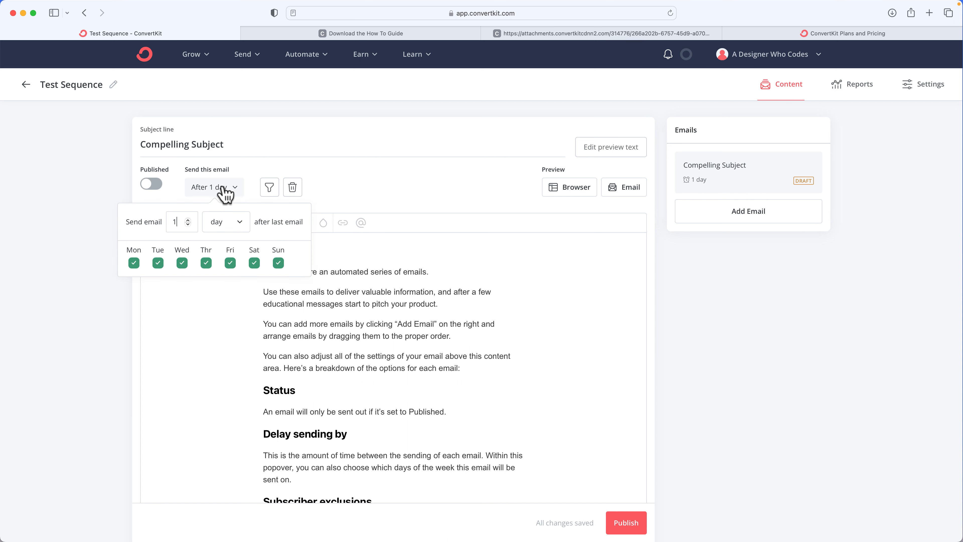
pyautogui.click(188, 223)
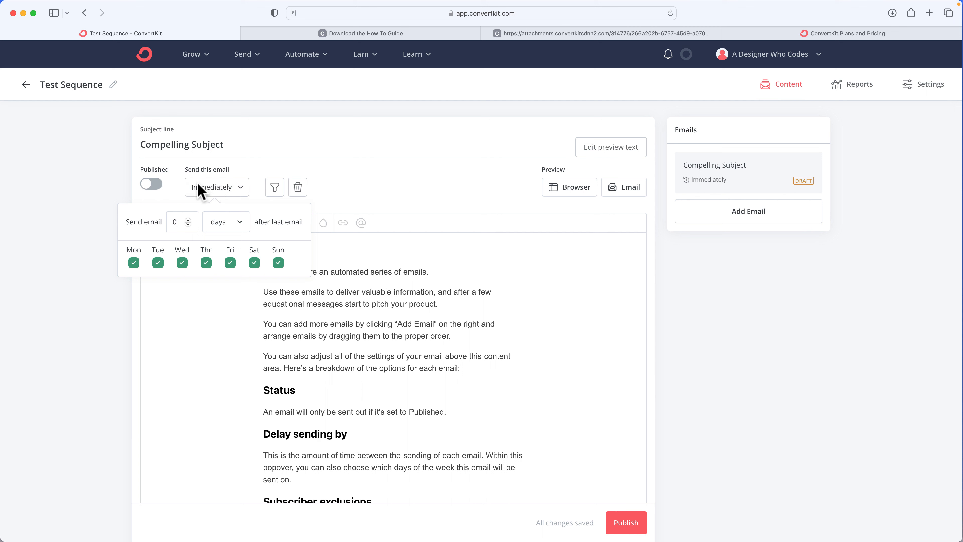
# Set the first email's subject line to Thank you for buying X
pyautogui.tripleClick(198, 145)
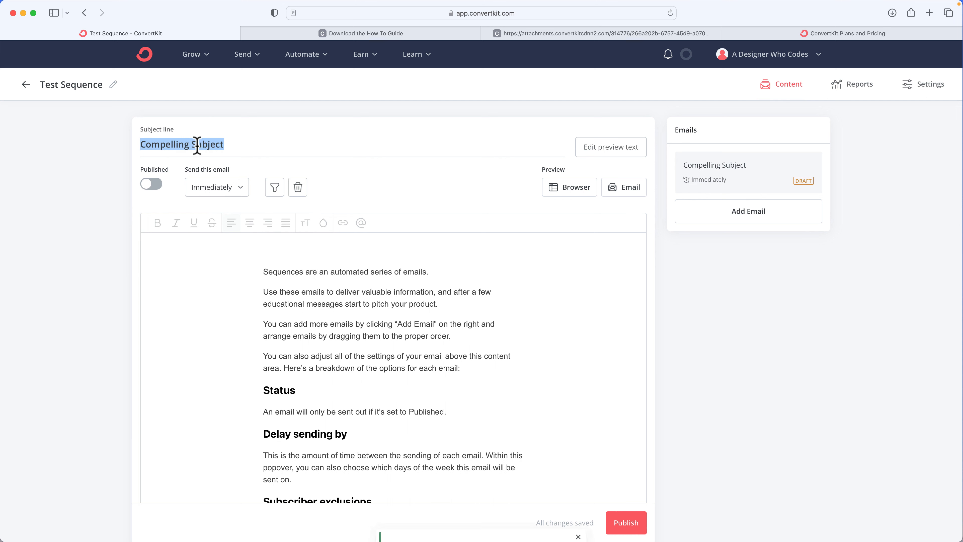
pyautogui.write('Tjam')
pyautogui.press('BackSpace')
pyautogui.press('BackSpace')
pyautogui.press('BackSpace')
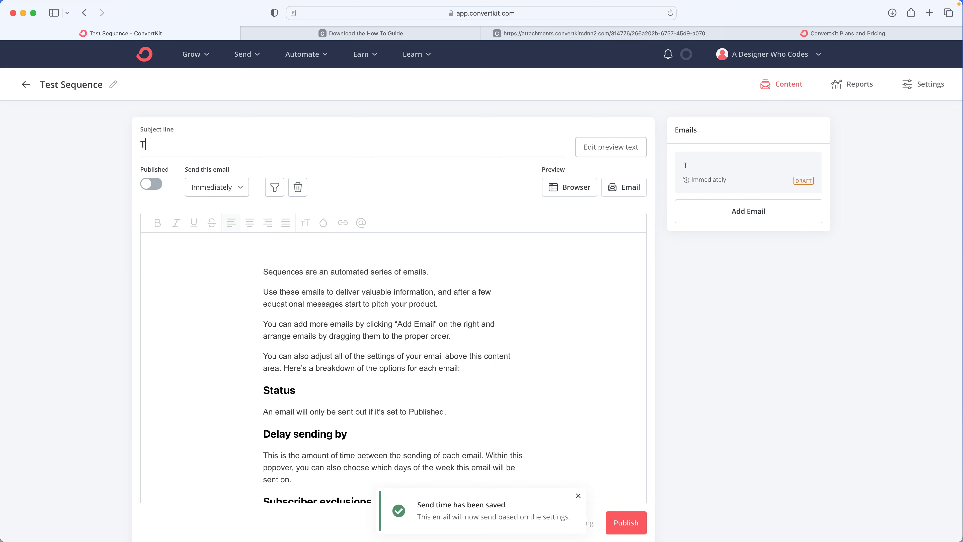
pyautogui.write('hank you for buying X')
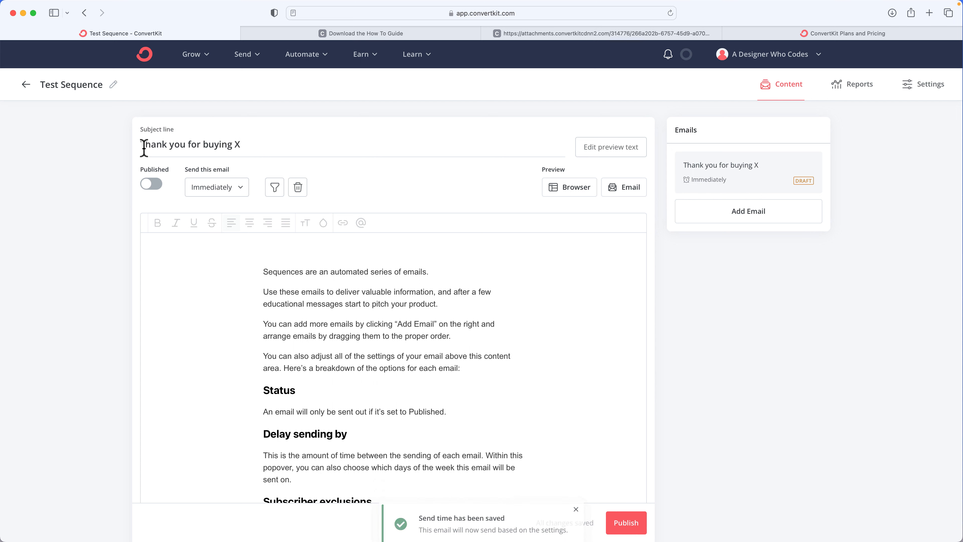
# Publish the first email of the sequence
pyautogui.click(324, 315)
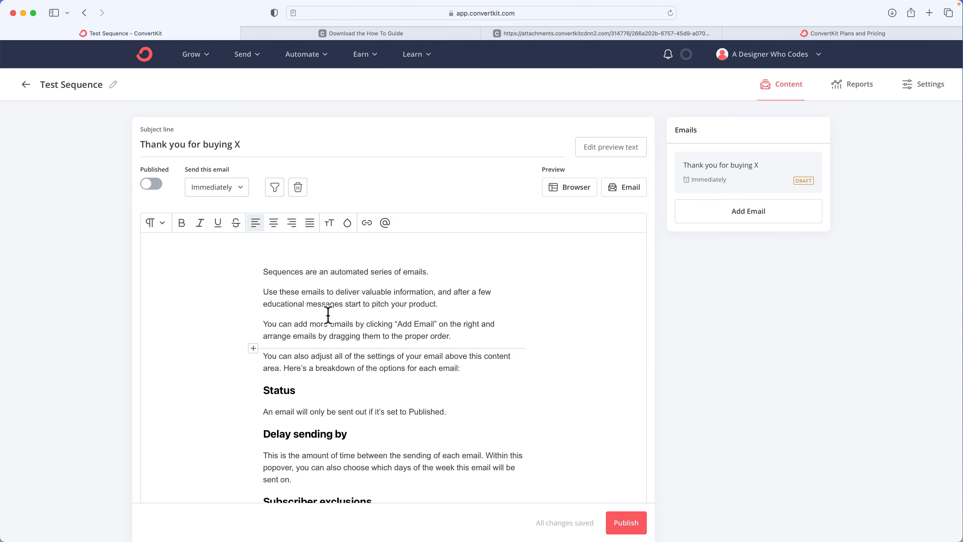
pyautogui.scroll(-5, 325, 315)
pyautogui.scroll(-2, 327, 315)
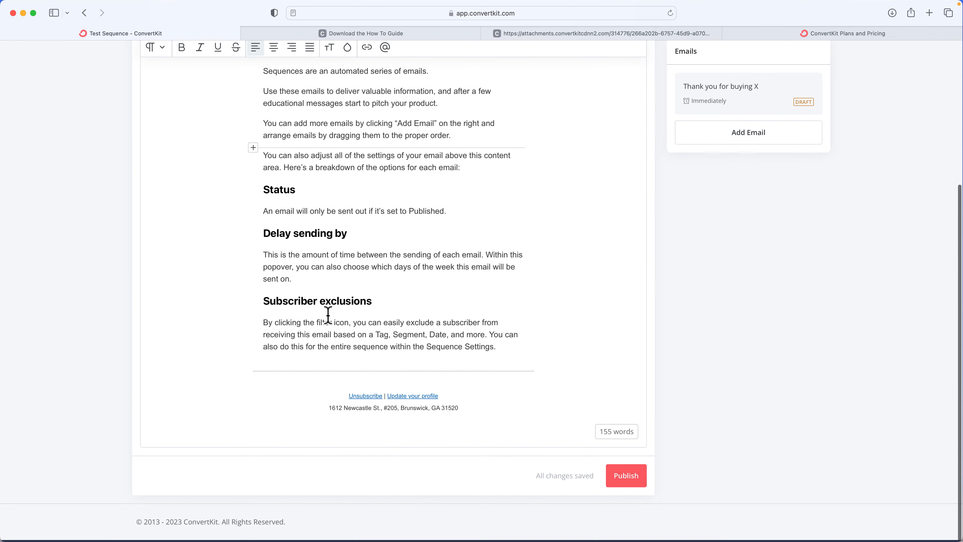
pyautogui.click(627, 479)
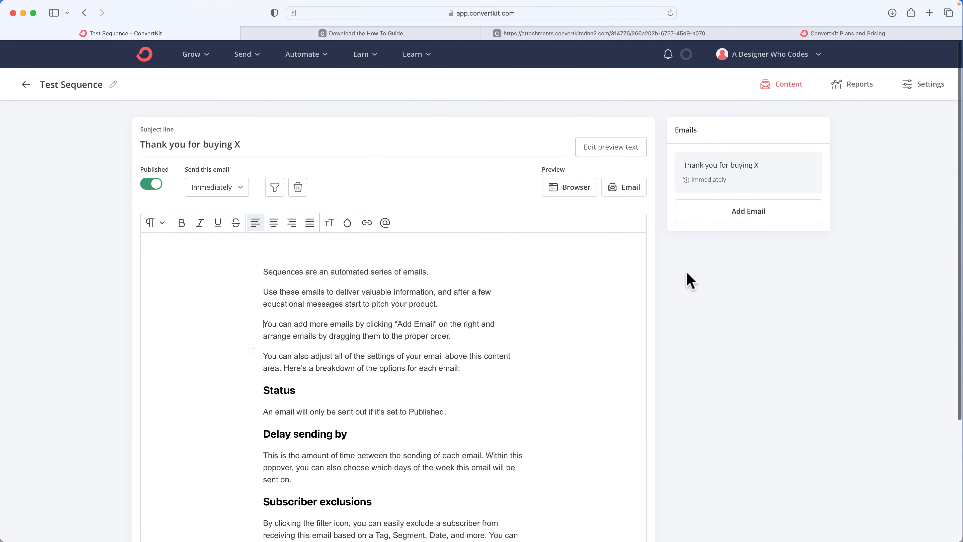
# Add a second email to the sequence and set its subject line to Next day
pyautogui.click(723, 220)
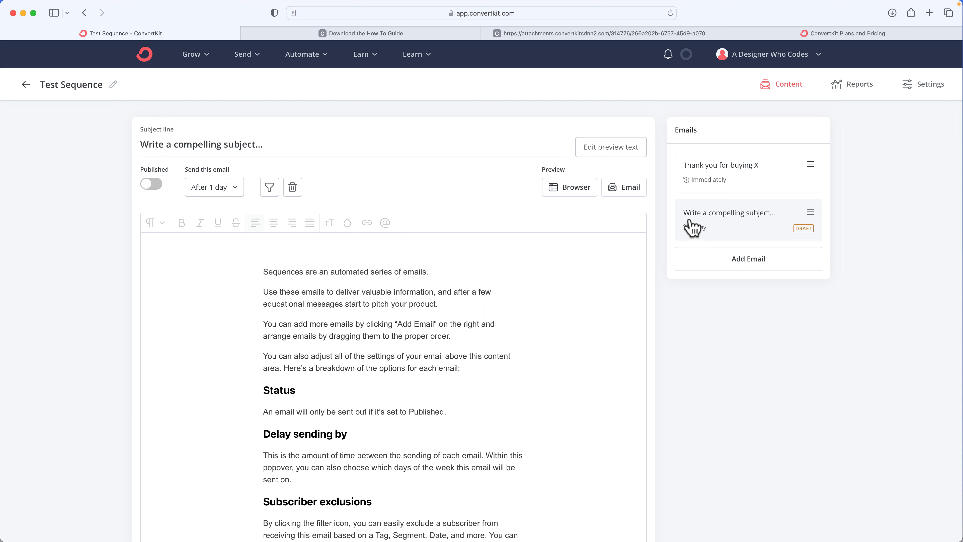
pyautogui.tripleClick(236, 144)
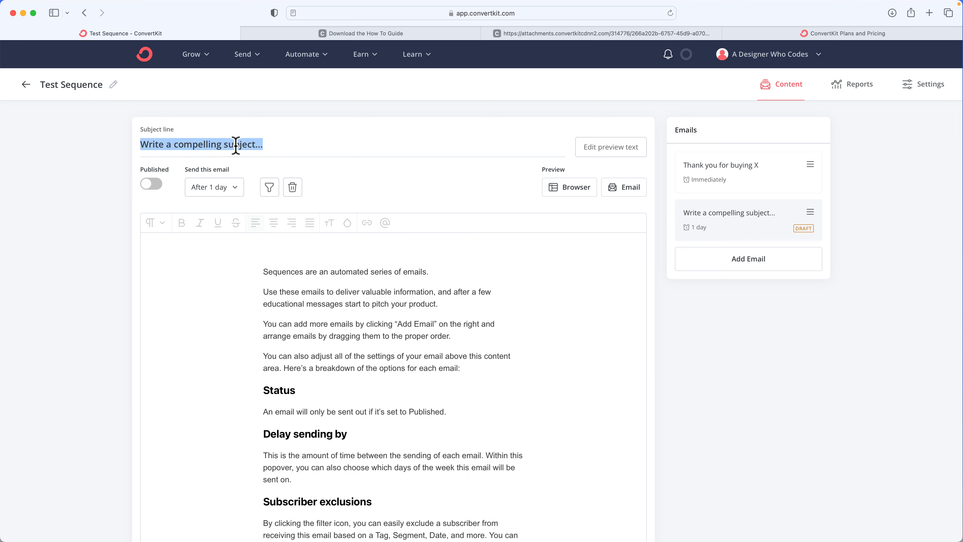
pyautogui.write('2')
pyautogui.press('BackSpace')
pyautogui.write('Next day')
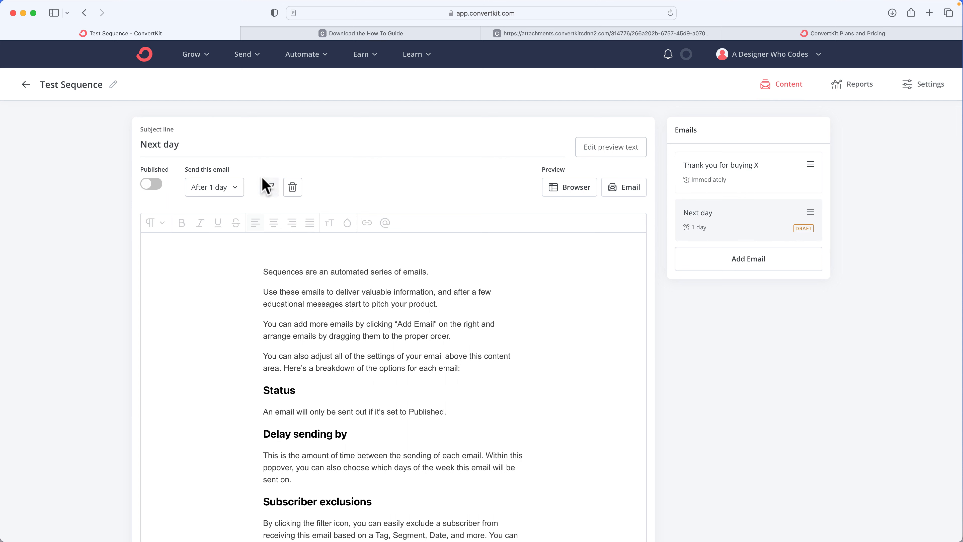
# Replace the second email's body text with "Are you loving this product?"
pyautogui.click(322, 314)
pyautogui.press('super+a')
pyautogui.write('Are y')
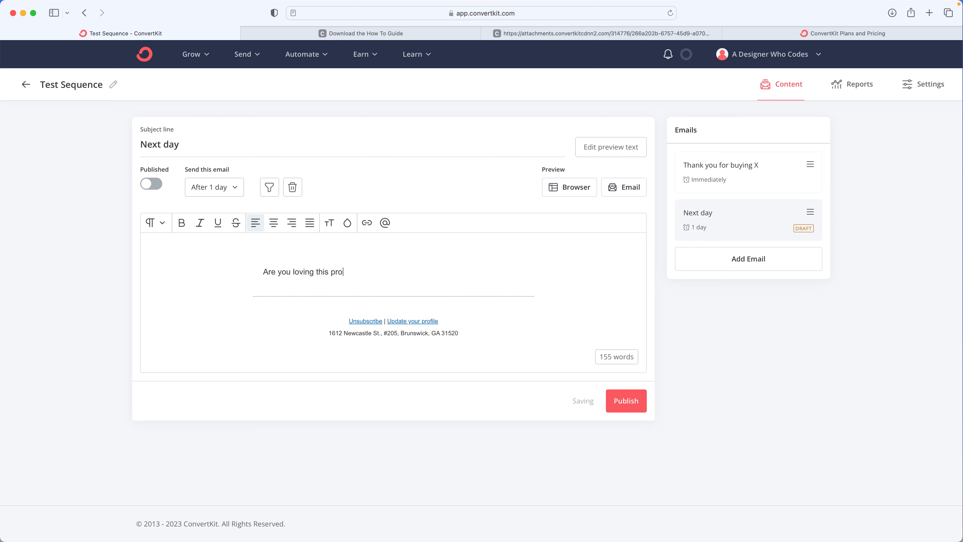
pyautogui.write('ou loving this product?')
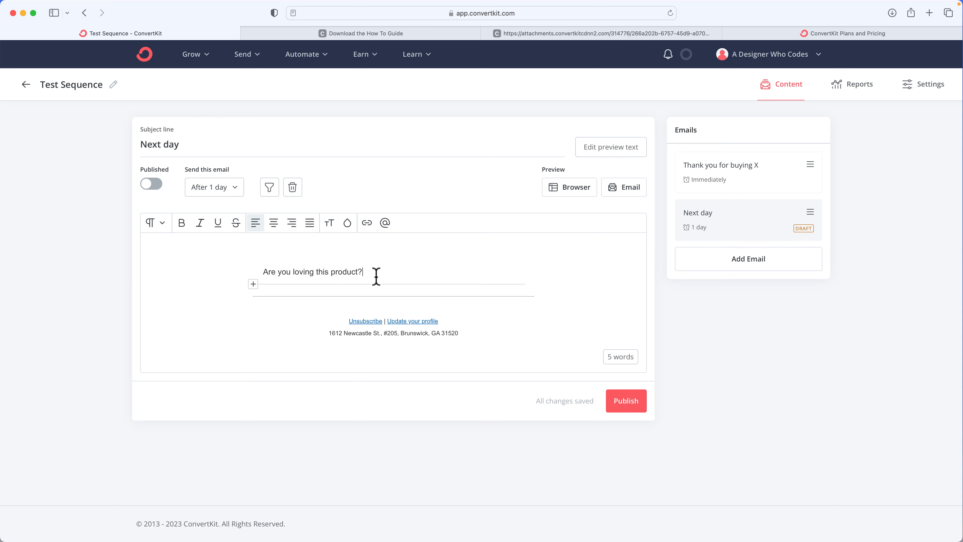
# Limit the second email to weekdays by excluding Saturday and Sunday, then publish it
pyautogui.click(376, 276)
pyautogui.click(226, 191)
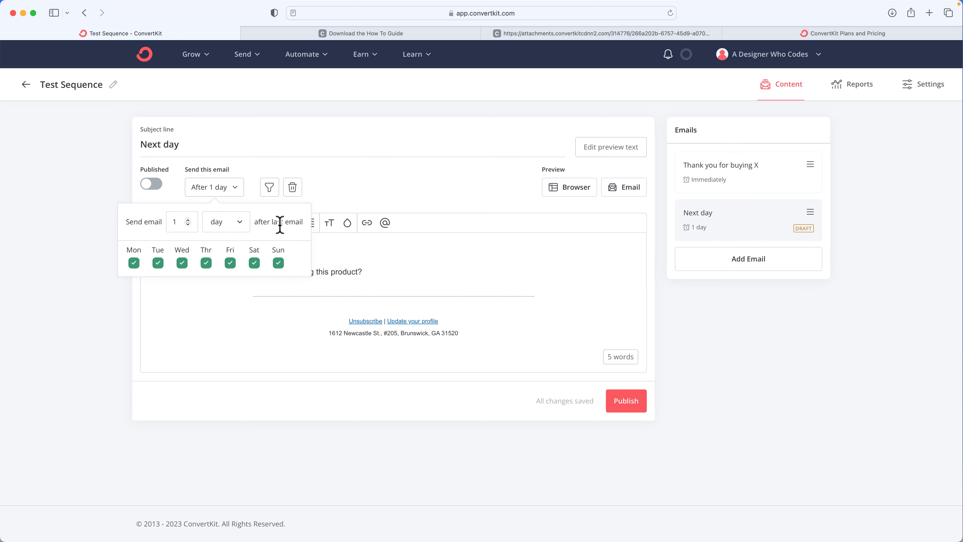
pyautogui.click(259, 264)
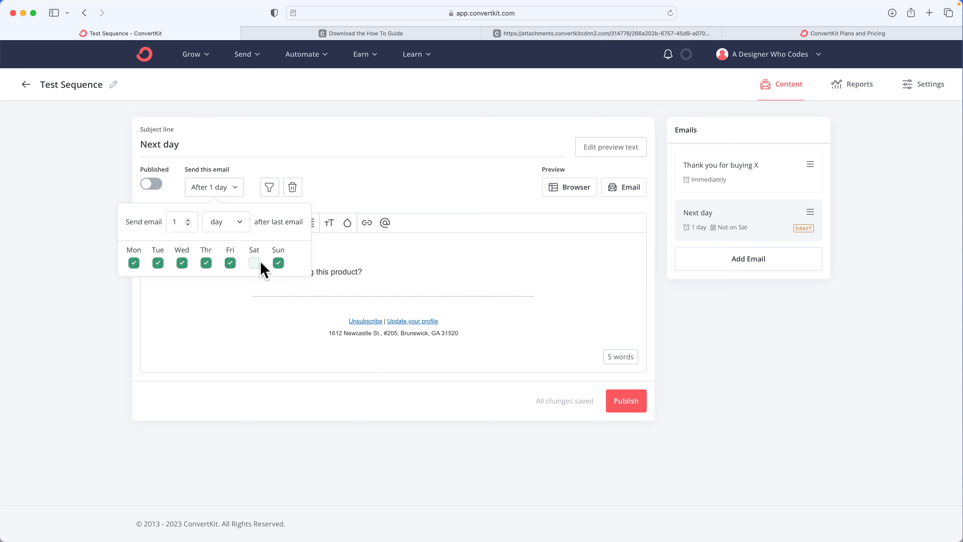
pyautogui.click(278, 264)
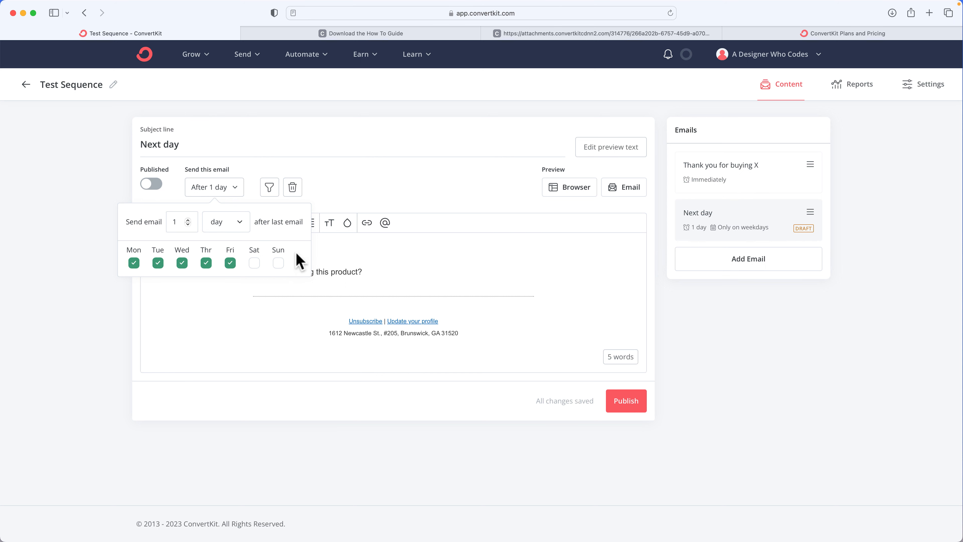
pyautogui.click(344, 191)
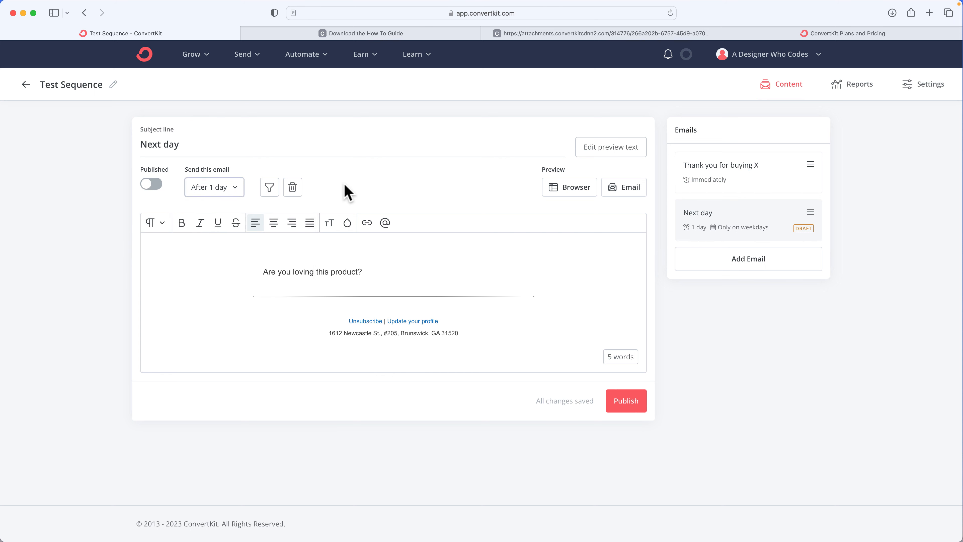
pyautogui.click(627, 403)
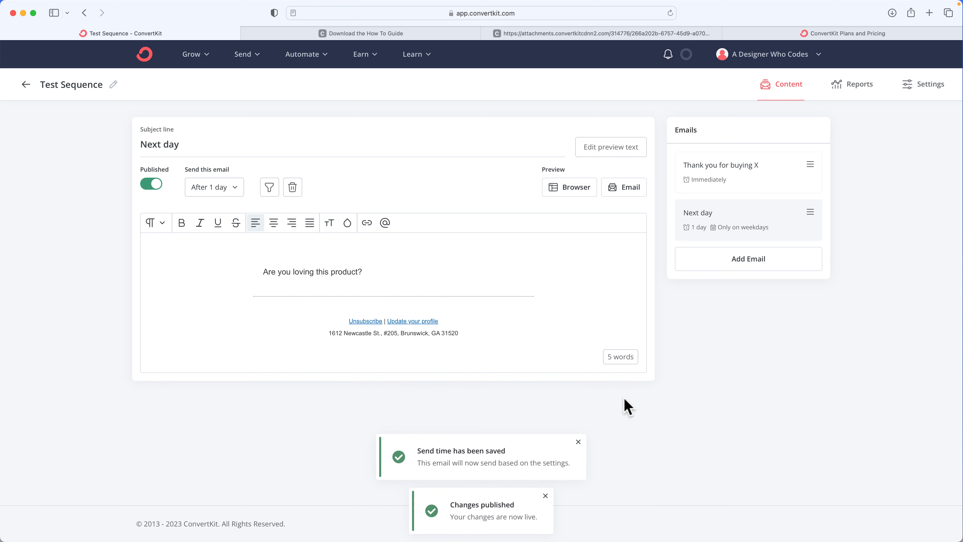
# Add a third email and set it to send 7 days after the last email
pyautogui.click(737, 260)
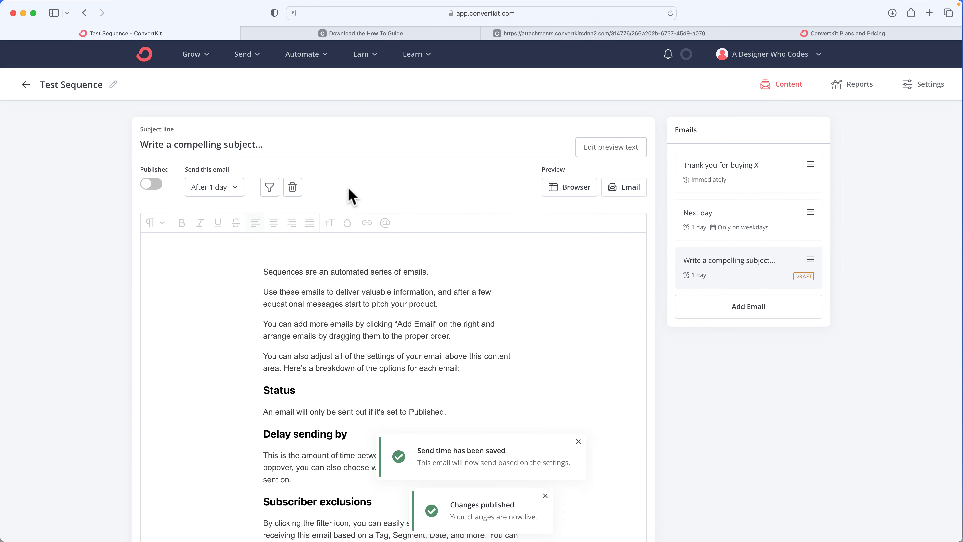
pyautogui.click(211, 190)
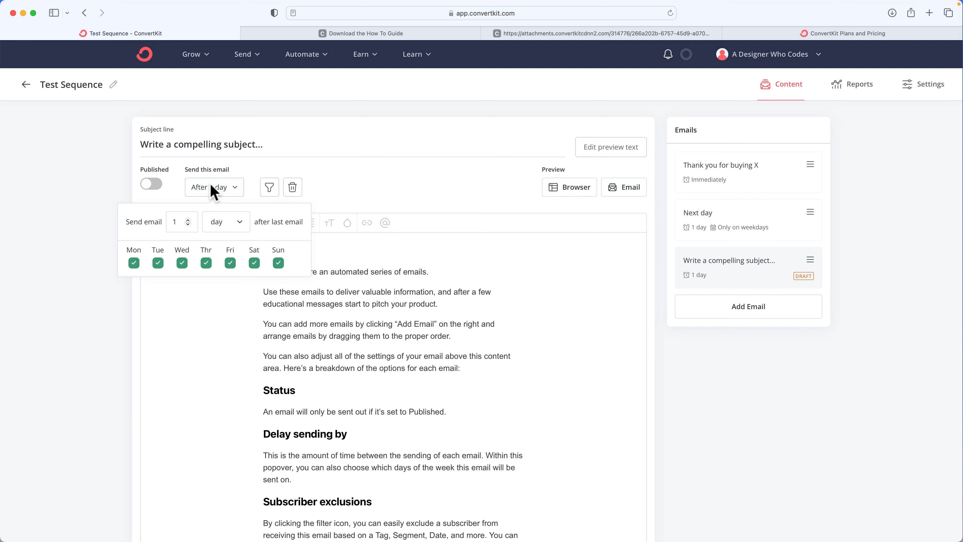
pyautogui.click(227, 227)
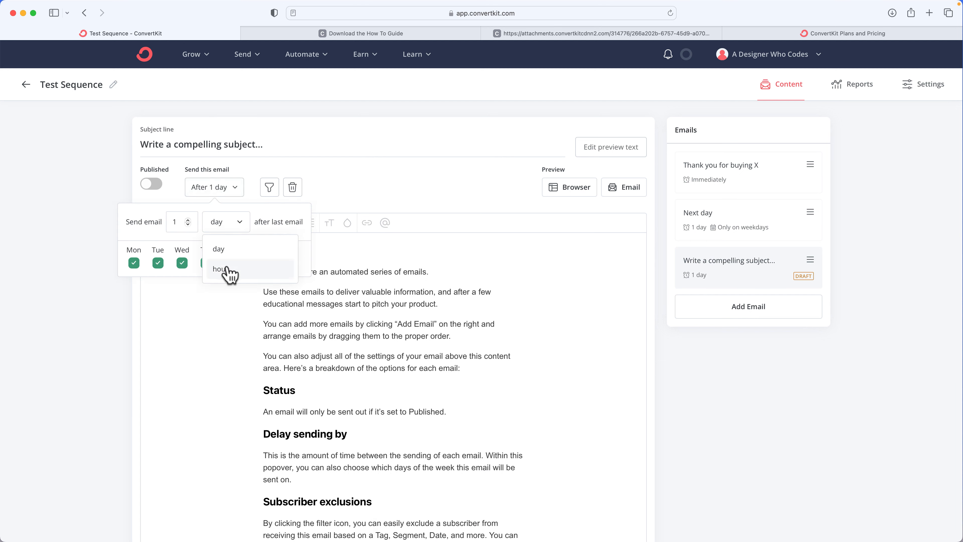
pyautogui.click(222, 249)
pyautogui.doubleClick(179, 220)
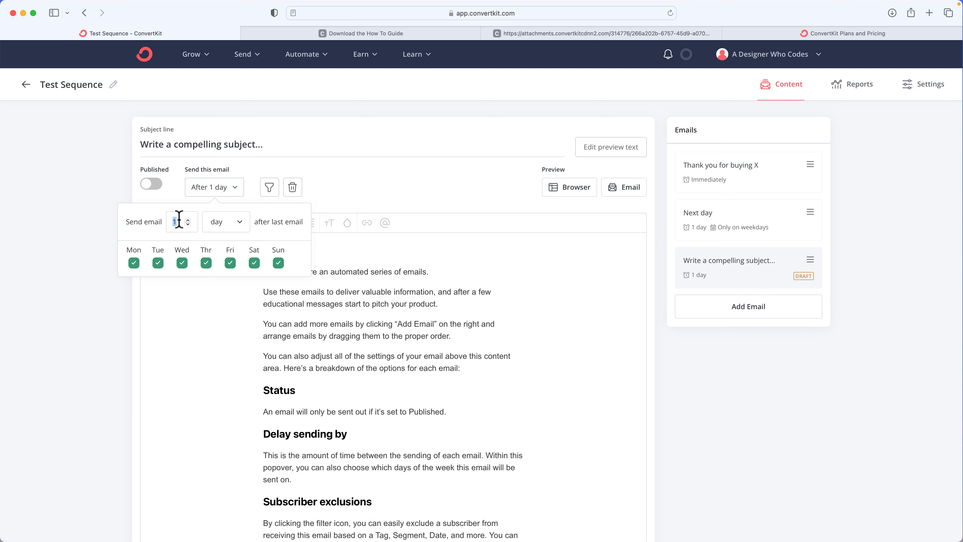
pyautogui.write('7')
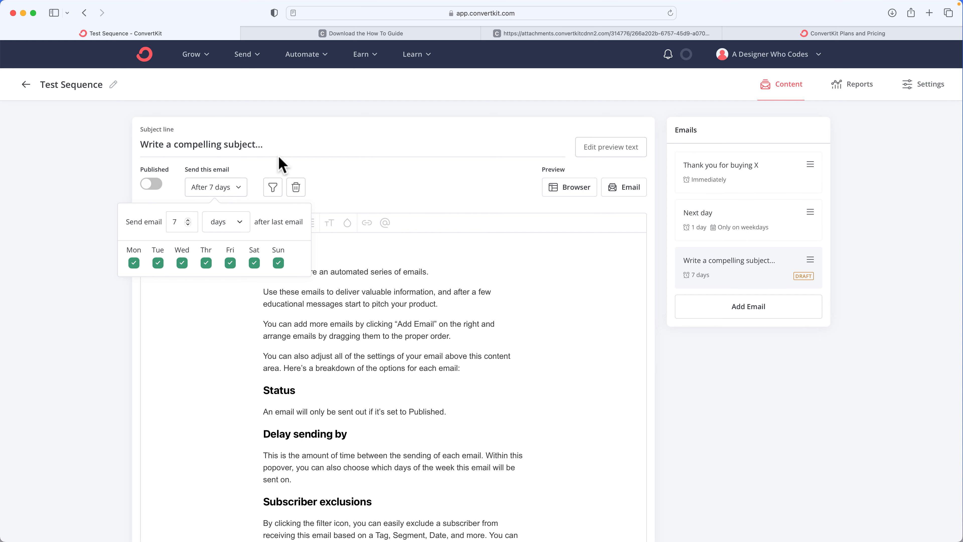
# Set the third email's subject line to 7 Day Email
pyautogui.click(263, 146)
pyautogui.tripleClick(262, 146)
pyautogui.write('7')
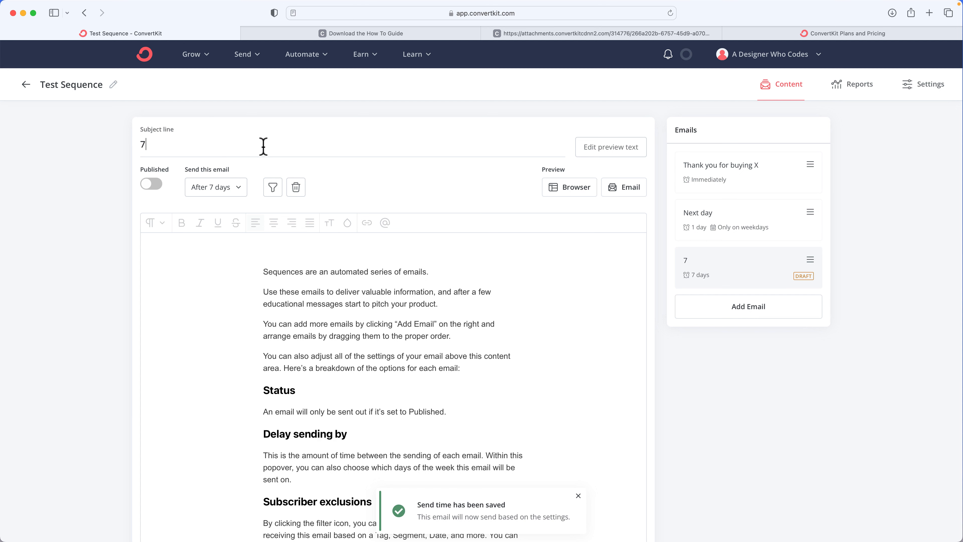
pyautogui.write(' Day Email')
# Replace the third email's body with "Are you really enjoying this product?" and publish it
pyautogui.click(380, 289)
pyautogui.press('super+a')
pyautogui.write('Are y')
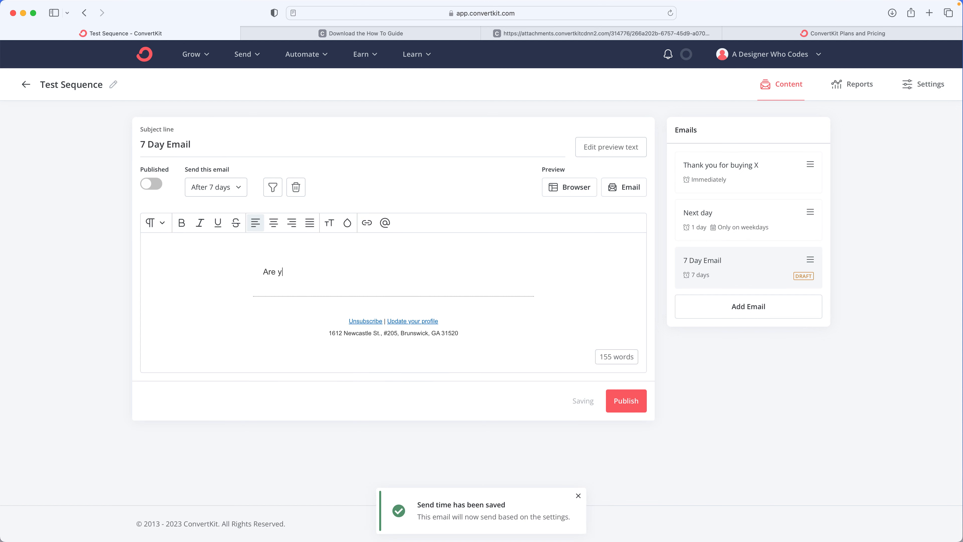
pyautogui.write('p')
pyautogui.press('BackSpace')
pyautogui.write('ou really enjoying this ')
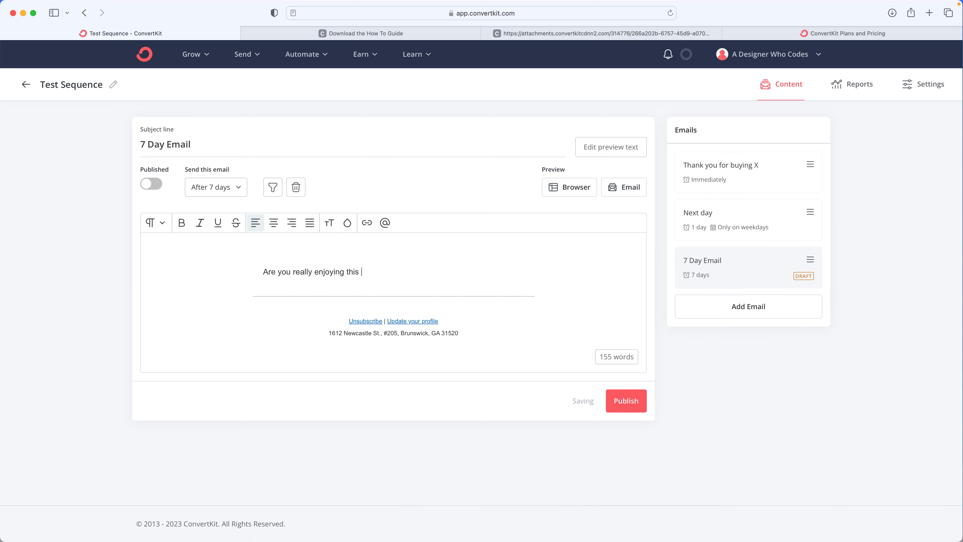
pyautogui.write('product?')
pyautogui.press('Return')
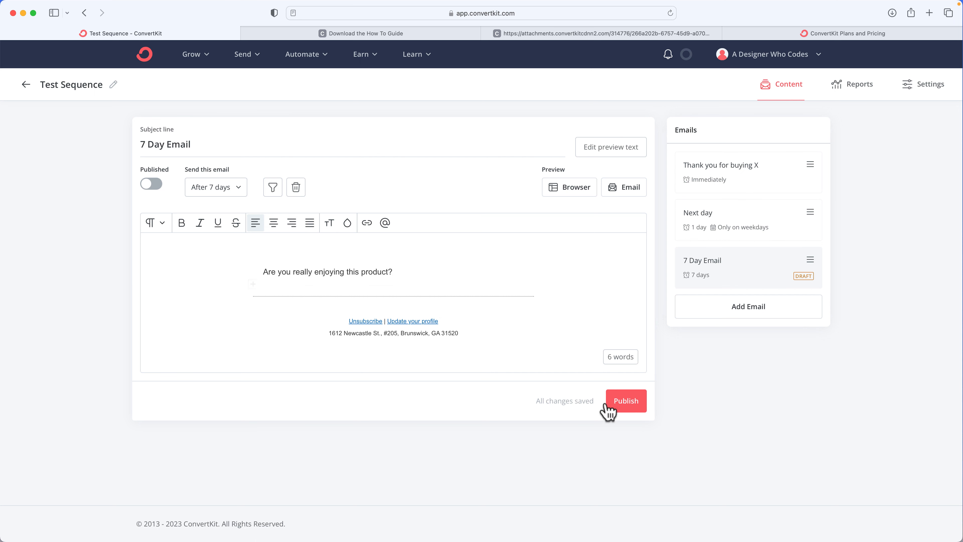
pyautogui.click(618, 411)
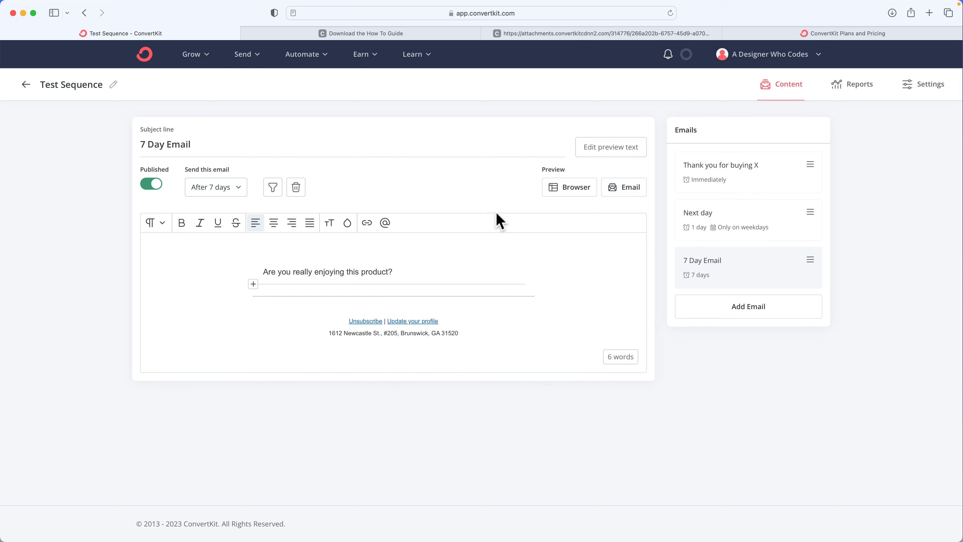
# Open Visual Automations and start creating a new automation
pyautogui.click(293, 61)
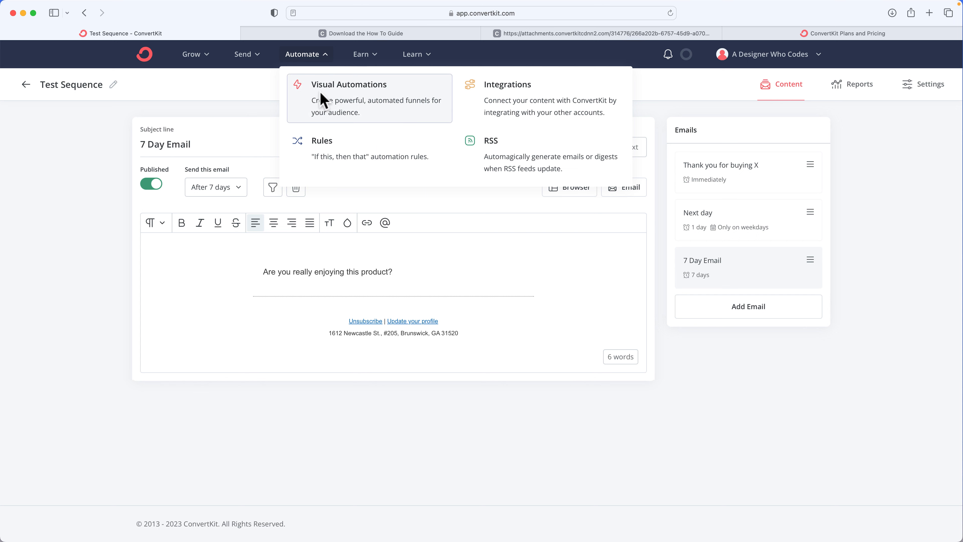
pyautogui.click(320, 99)
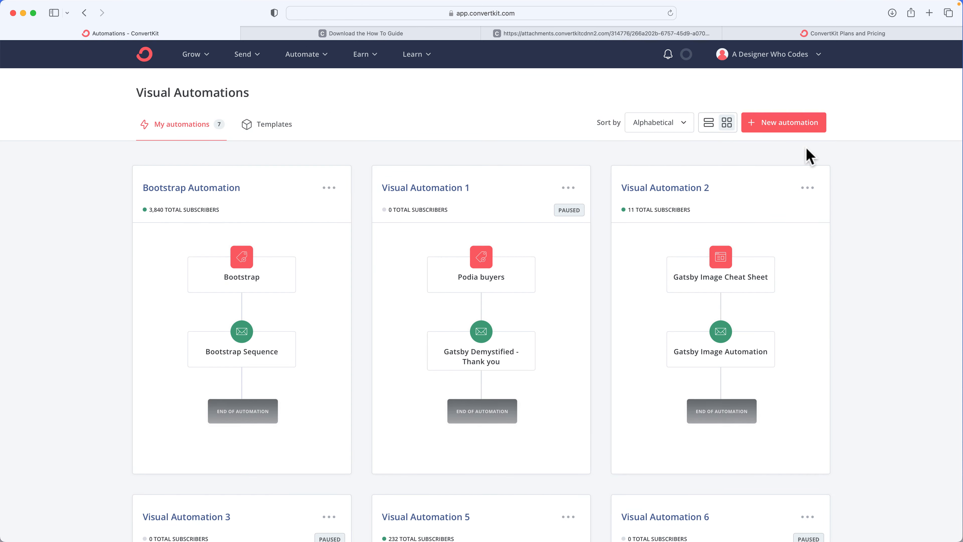
pyautogui.click(766, 123)
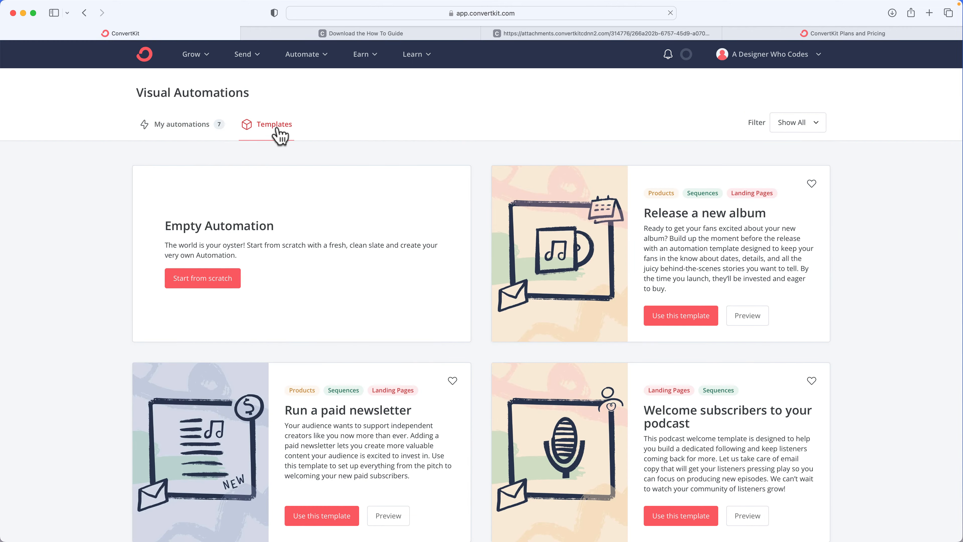
# Browse the available automation templates
pyautogui.scroll(-5, 376, 241)
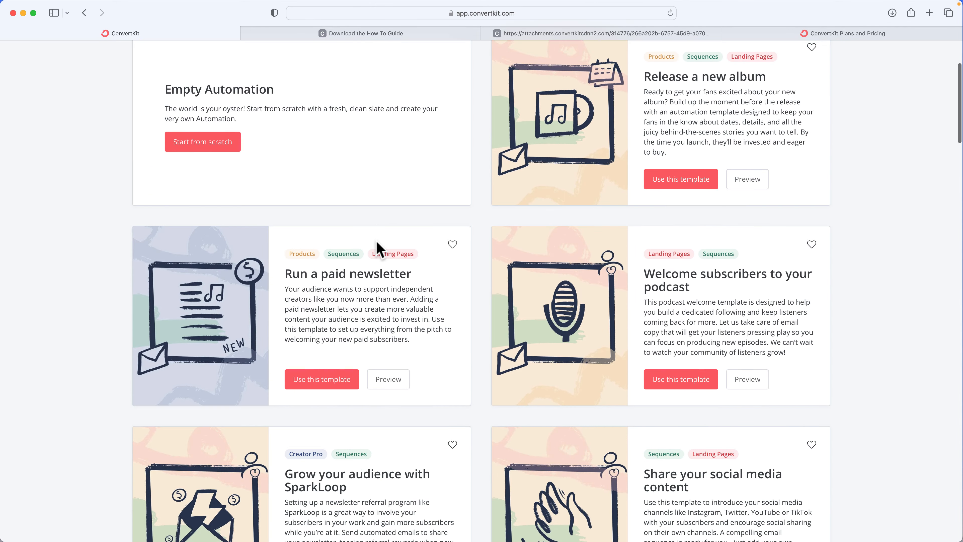
pyautogui.scroll(-20, 377, 249)
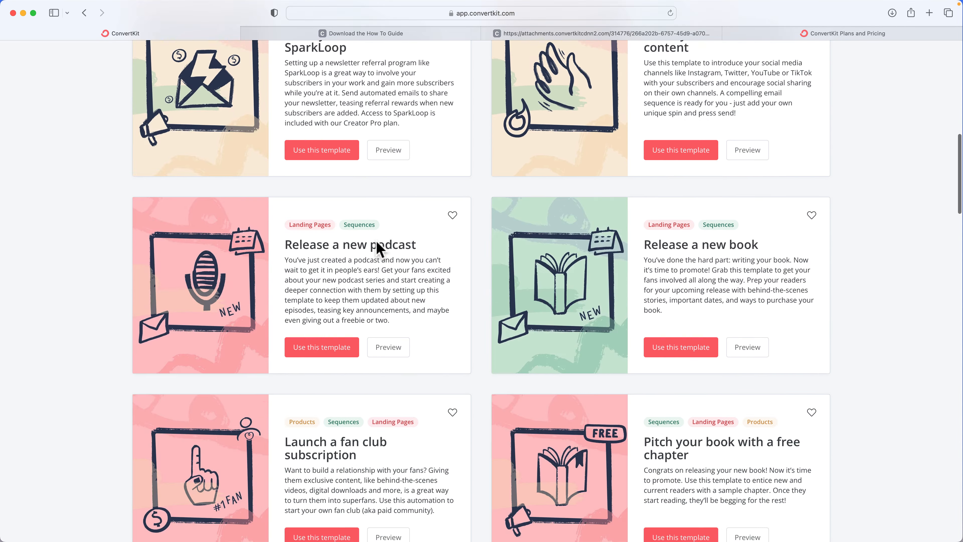
pyautogui.scroll(-7, 377, 248)
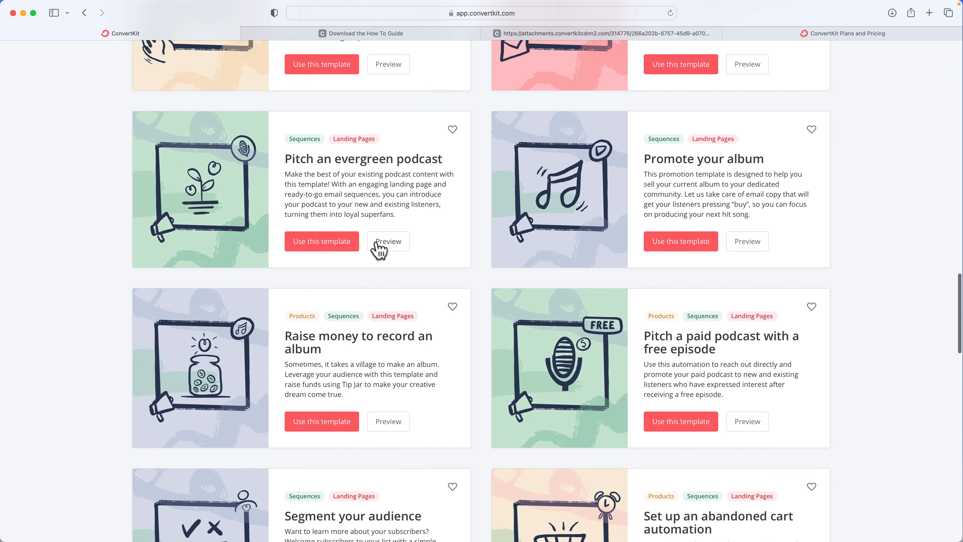
pyautogui.scroll(-6, 370, 246)
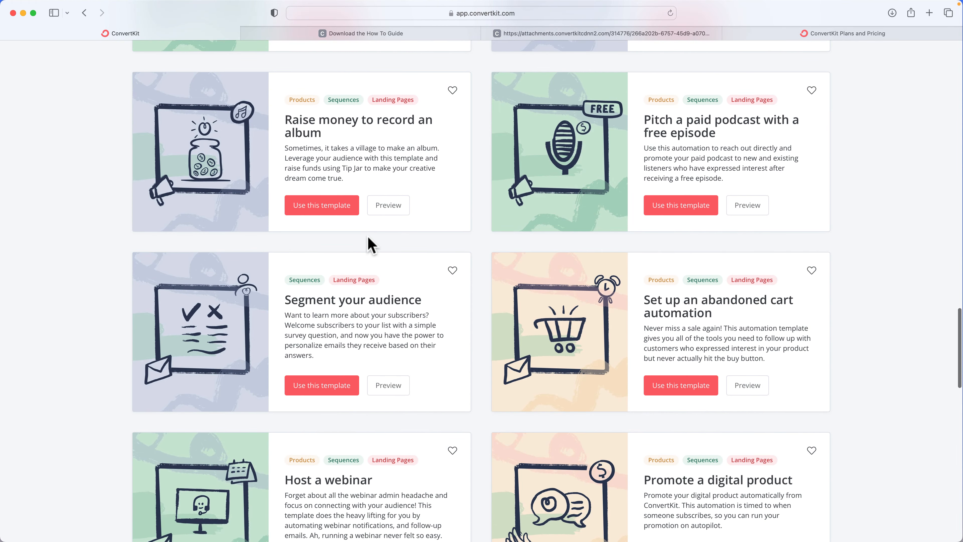
pyautogui.scroll(-3, 370, 245)
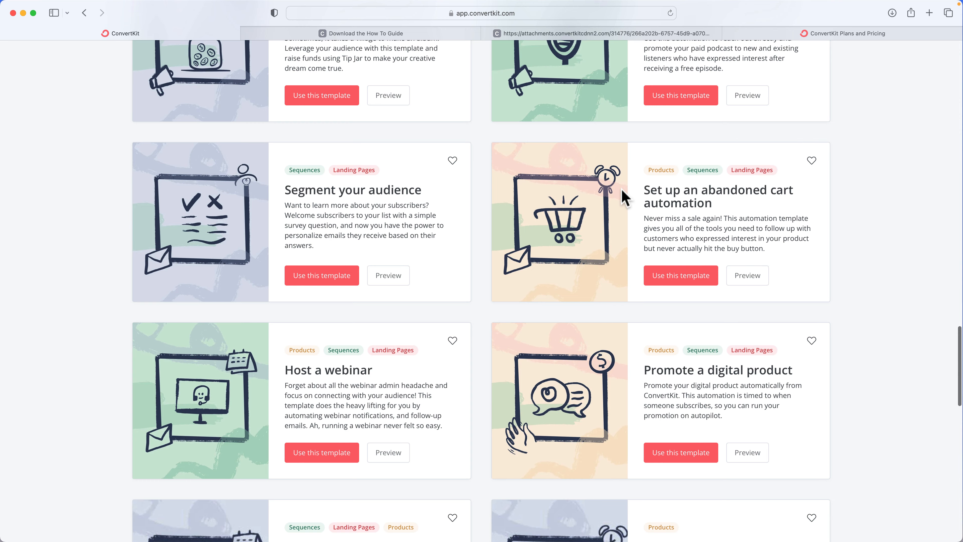
pyautogui.scroll(15, 624, 198)
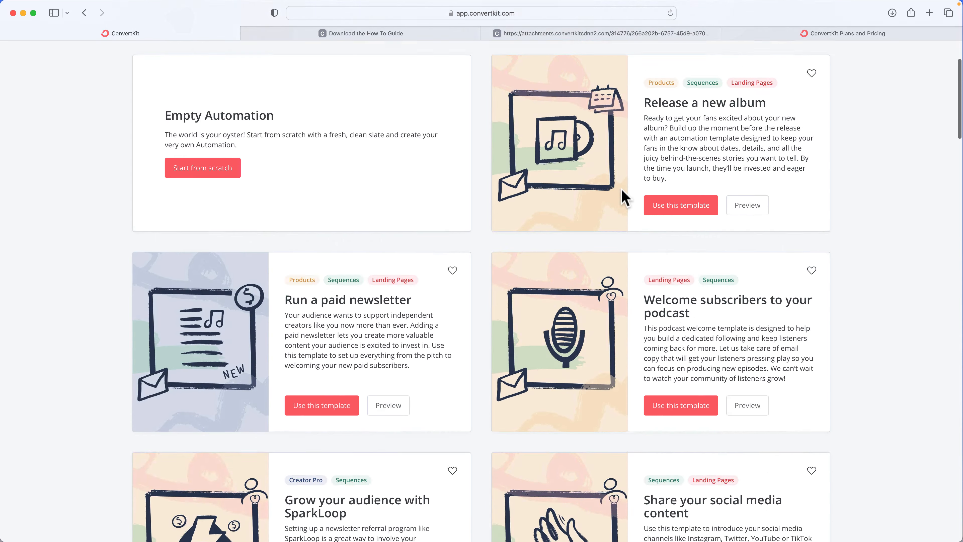
pyautogui.scroll(3, 624, 198)
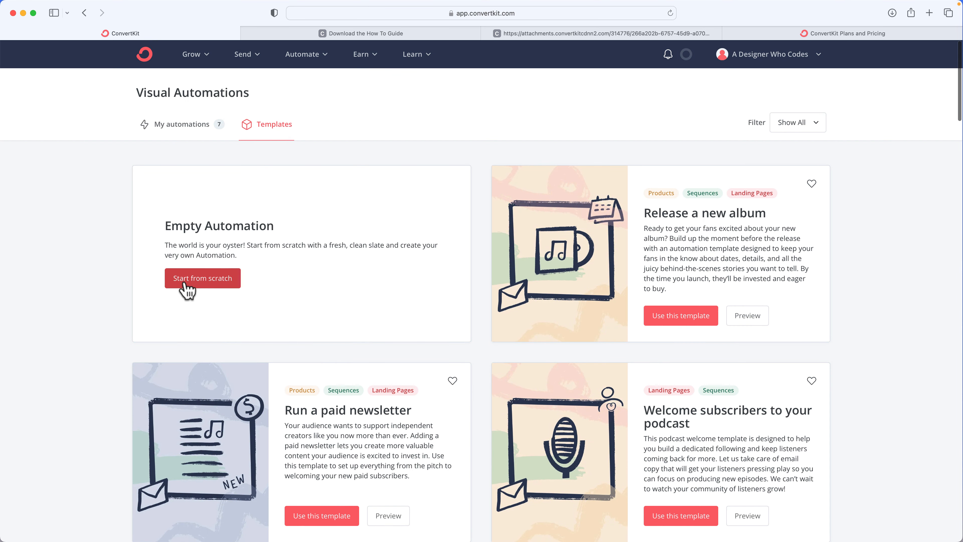
# Start an empty automation from scratch with a form trigger set to -Temp Landing Page
pyautogui.click(184, 283)
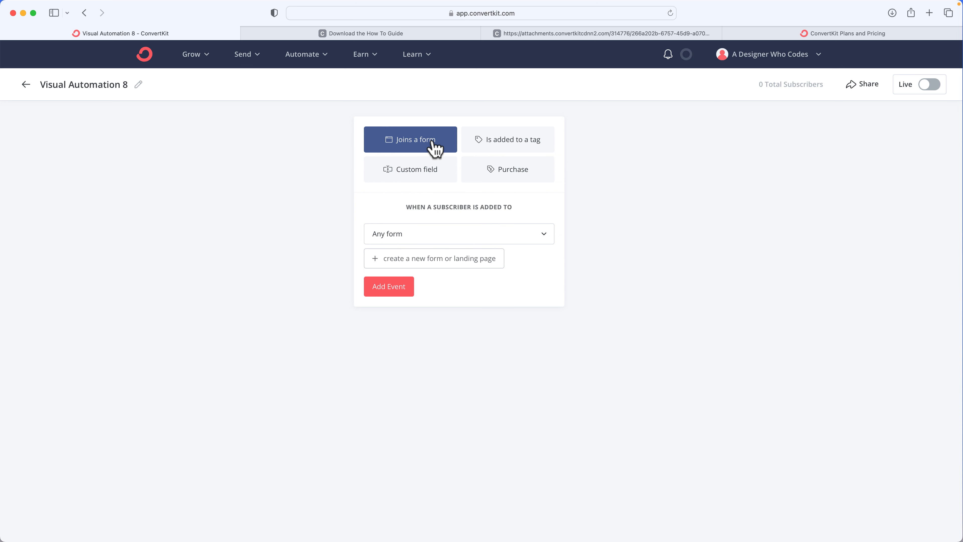
pyautogui.click(412, 240)
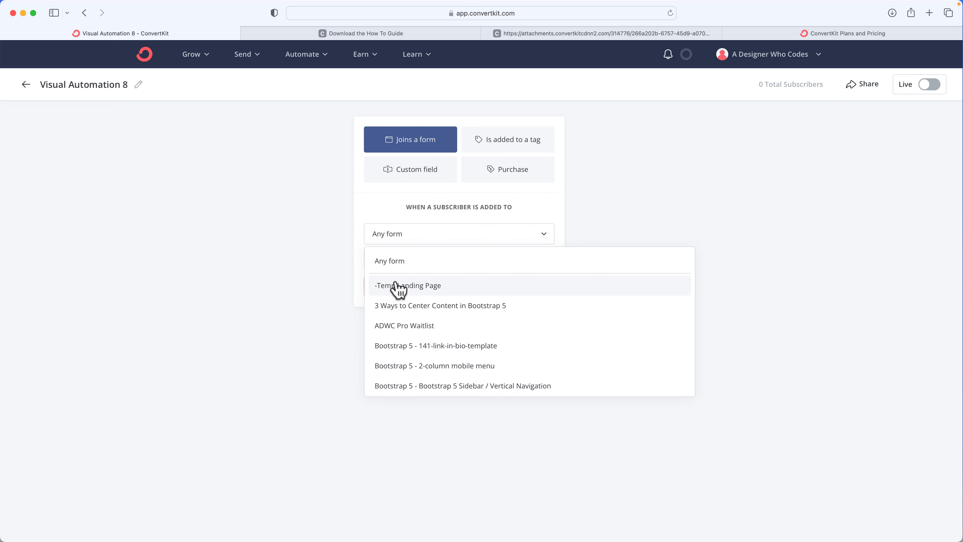
pyautogui.click(383, 292)
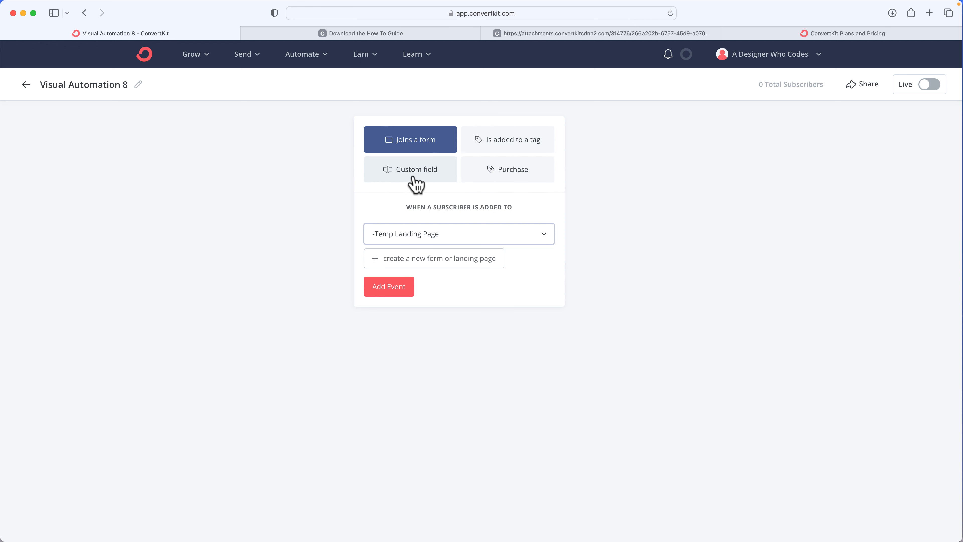
# Switch the automation trigger to Purchase with the Commerce integration and open the product list
pyautogui.click(507, 177)
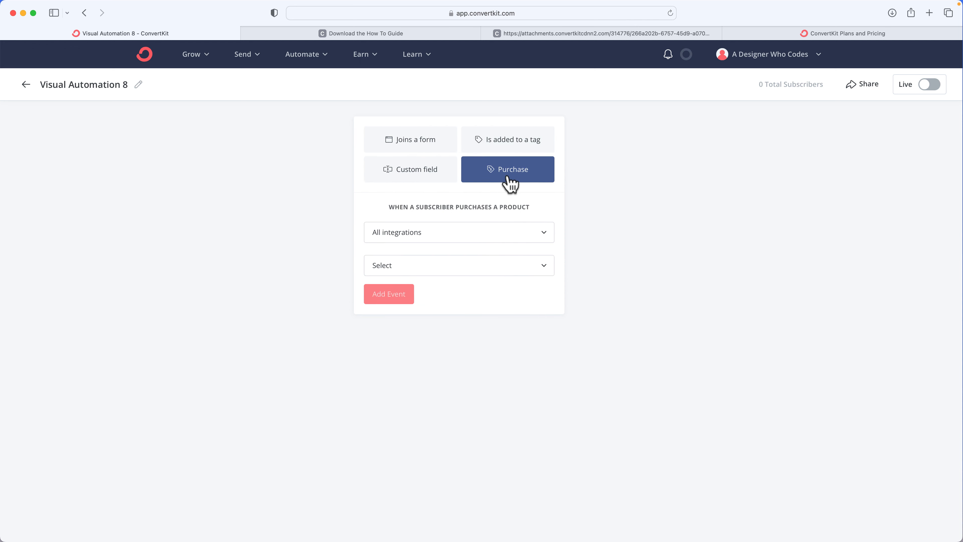
pyautogui.click(464, 232)
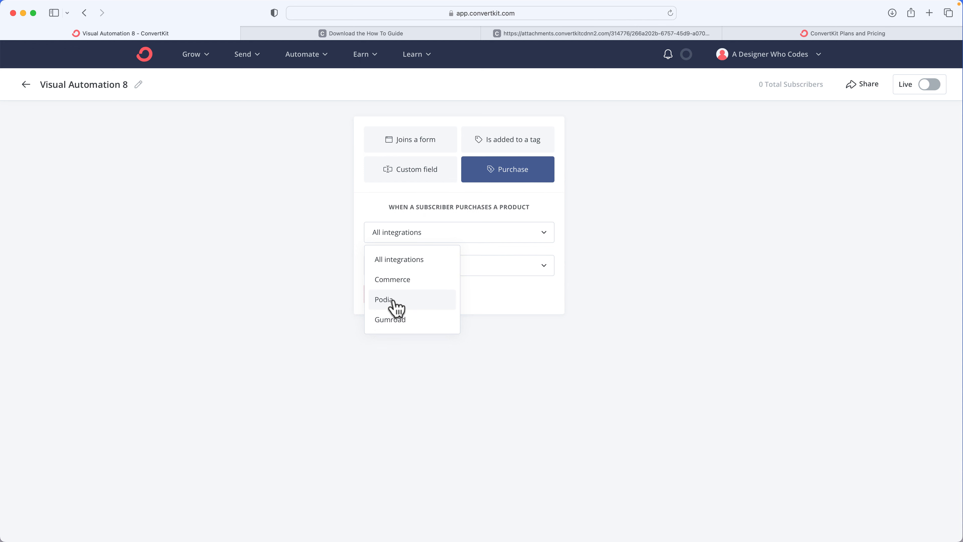
pyautogui.click(399, 282)
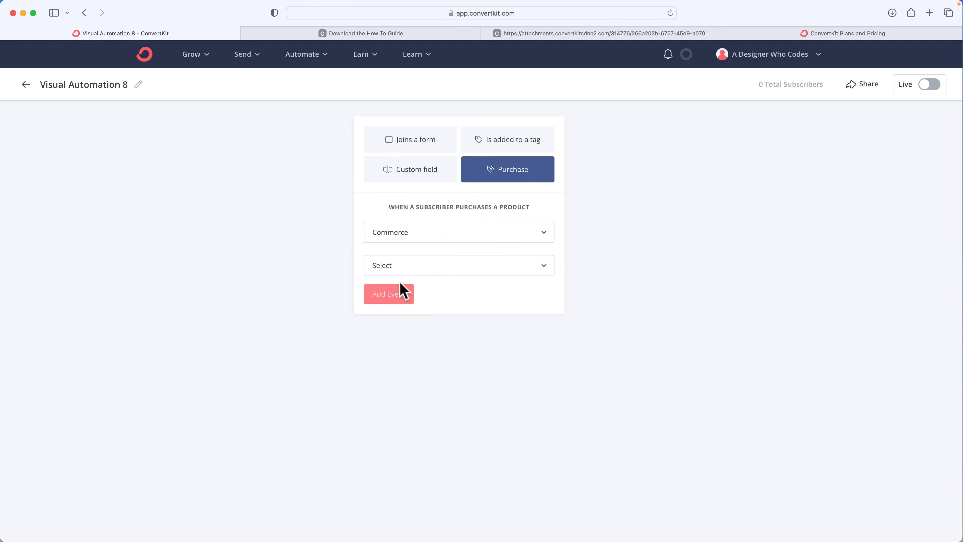
pyautogui.click(410, 270)
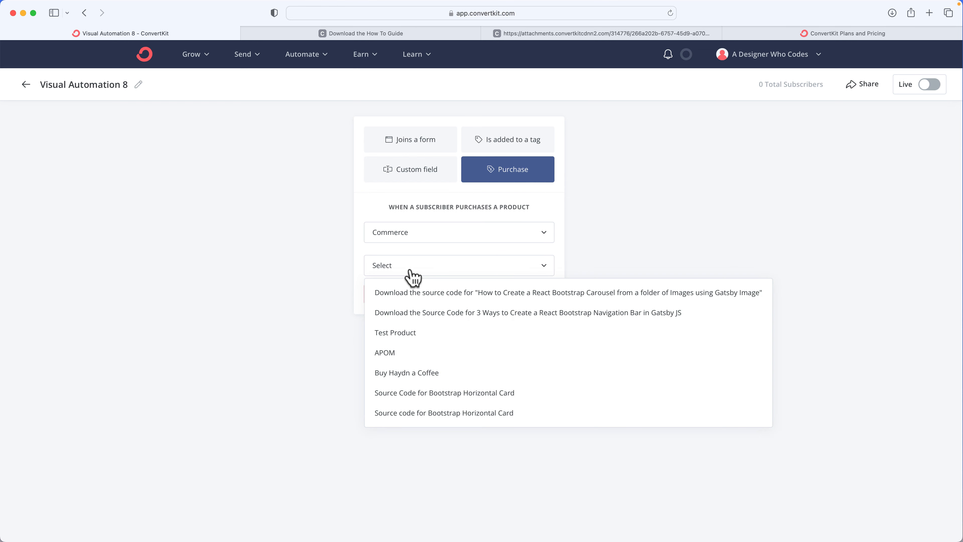
pyautogui.click(435, 207)
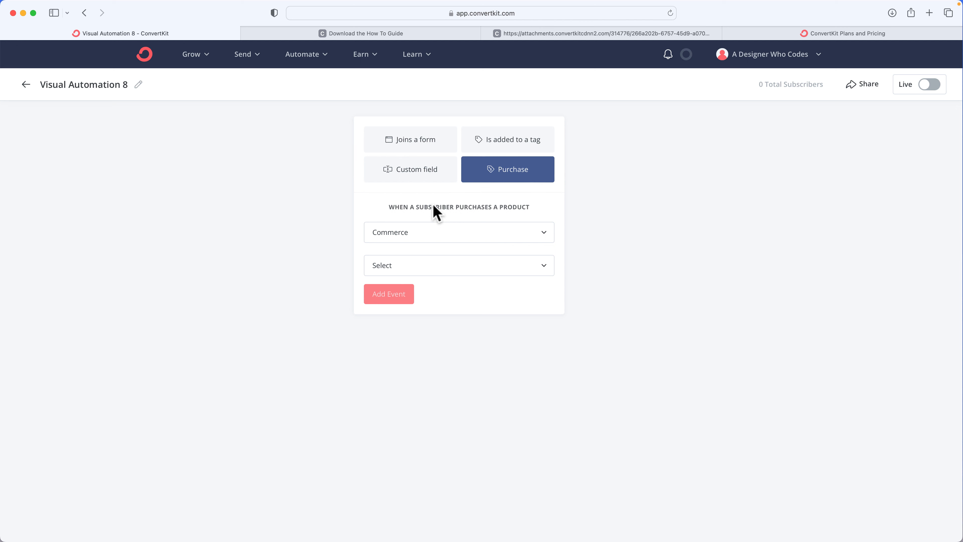